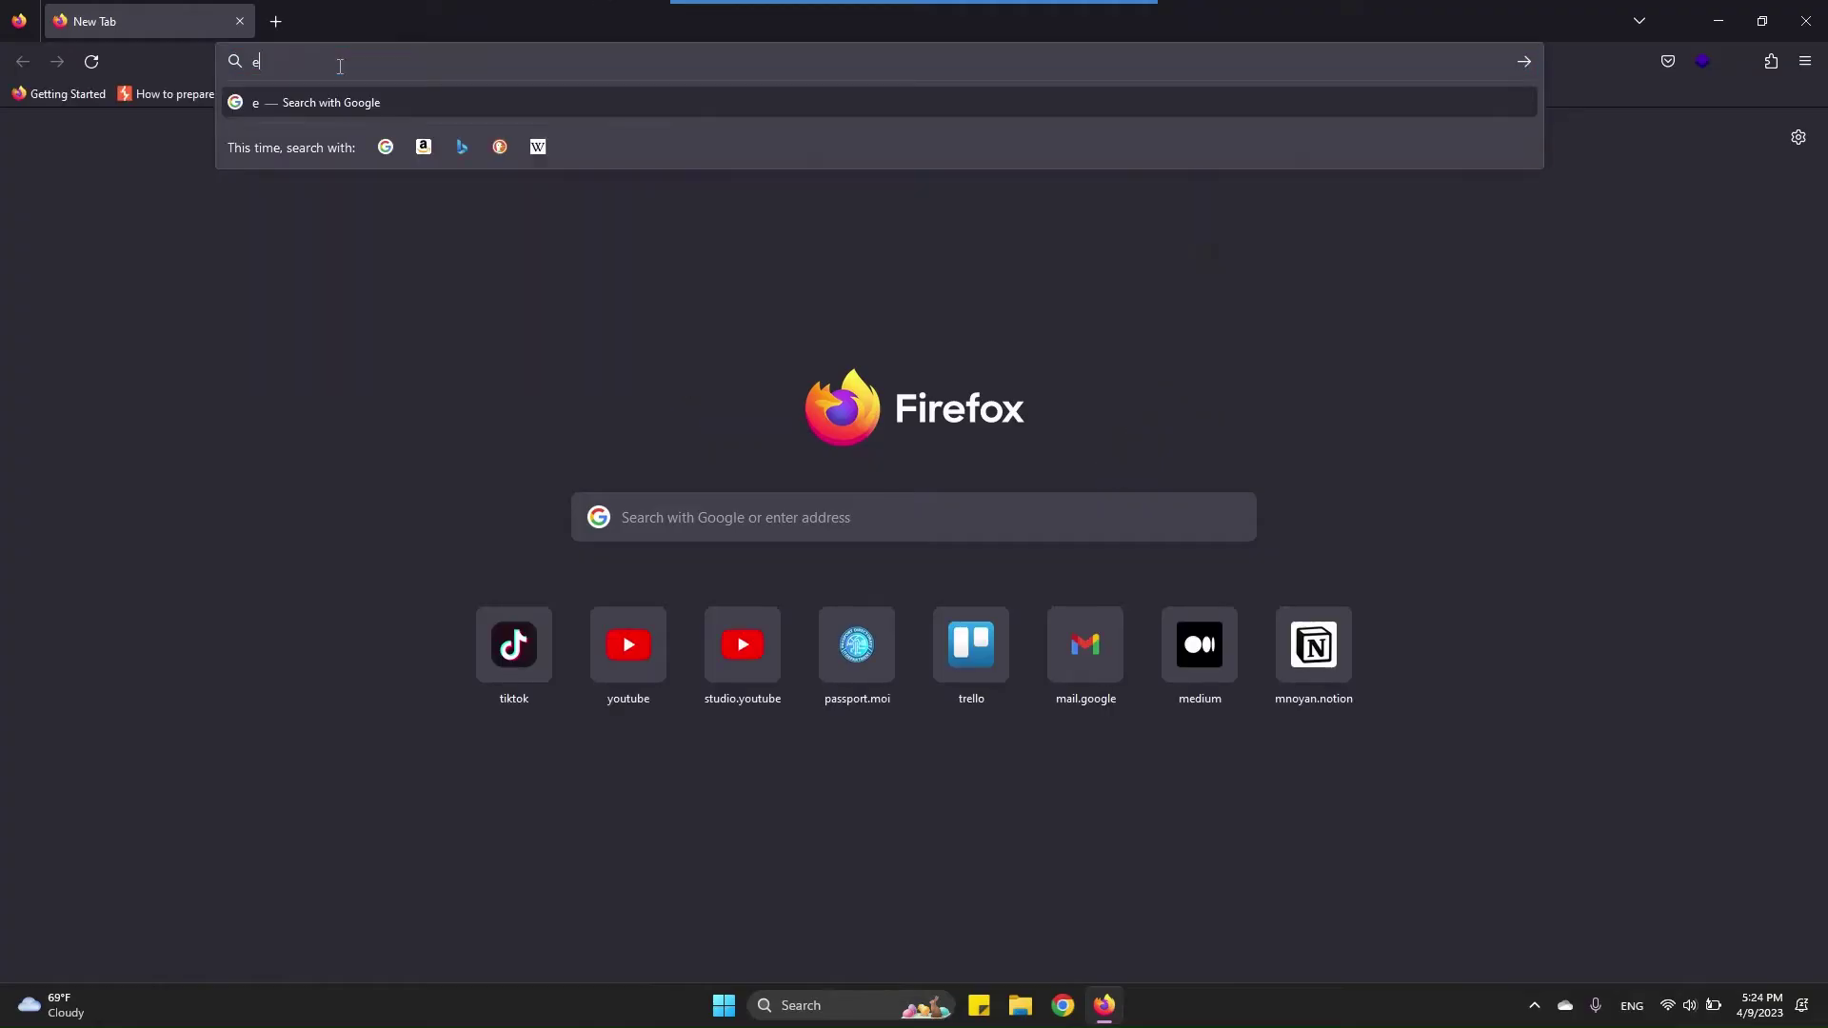
# Search Google for 'edex ui' and open the GitSquared/edex-ui GitHub repository
pyautogui.write('x ui')
pyautogui.press('Return')
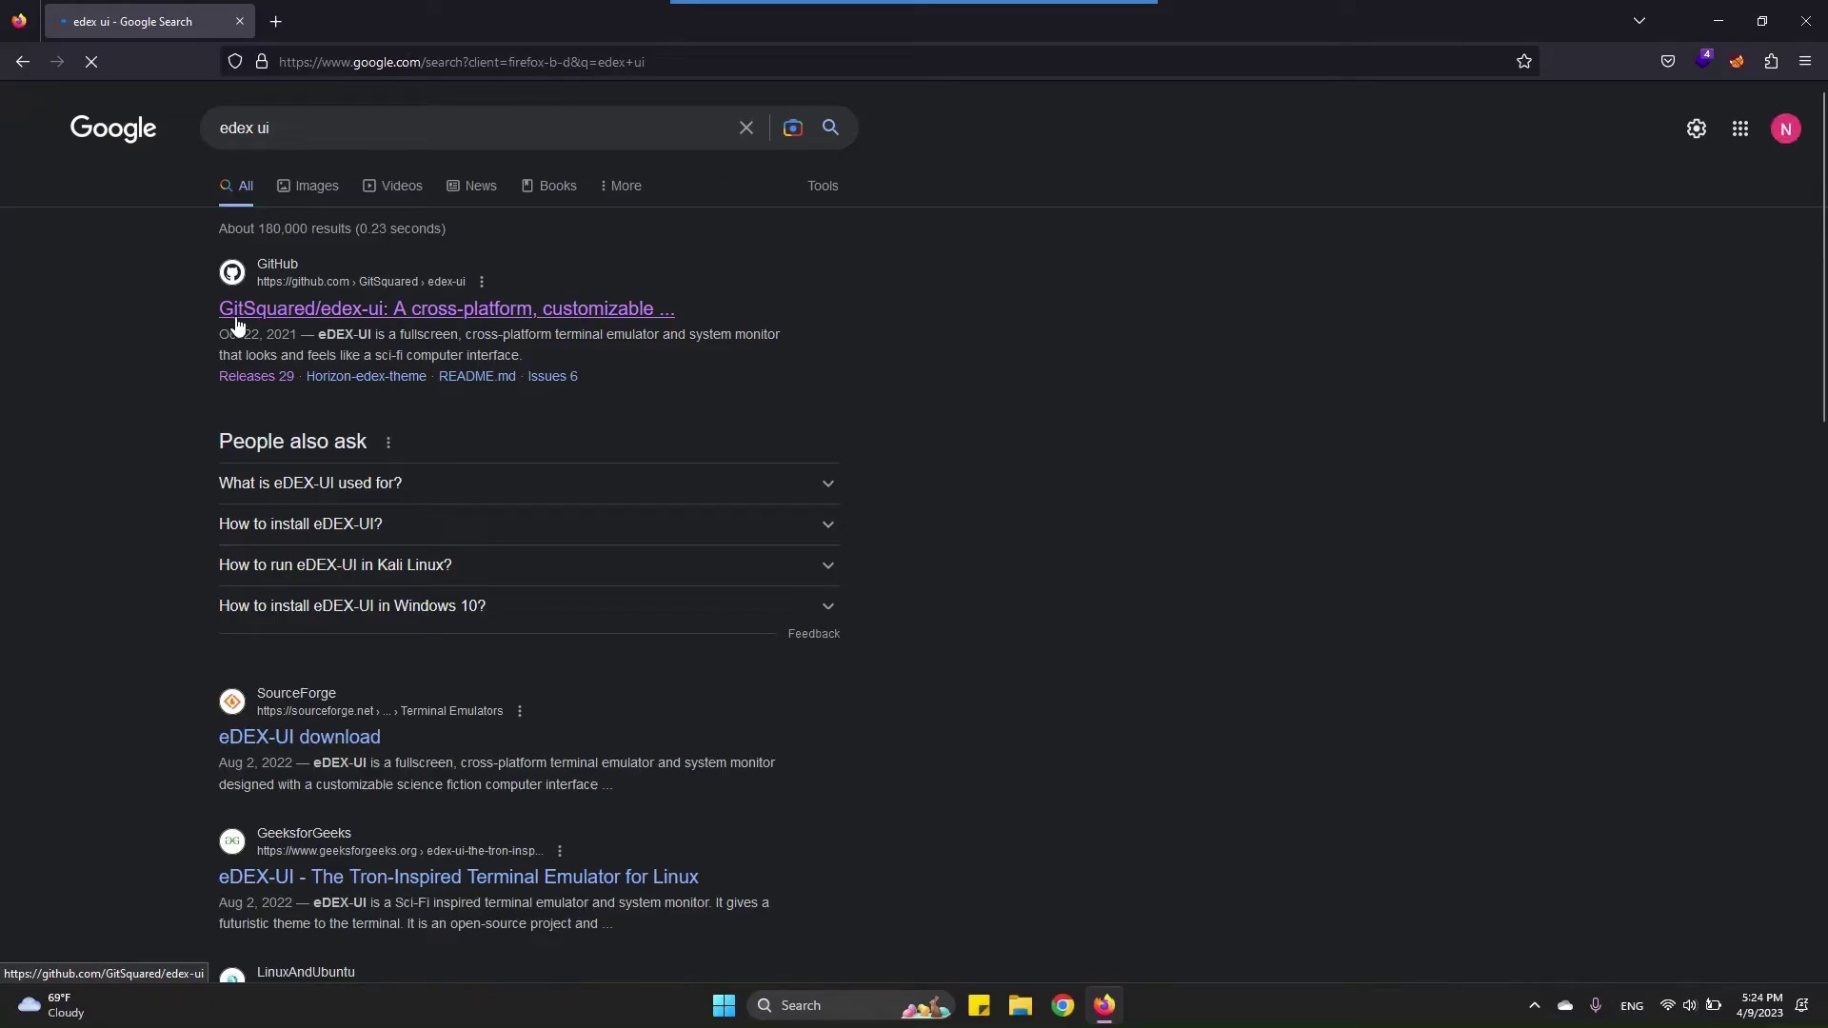
pyautogui.click(237, 322)
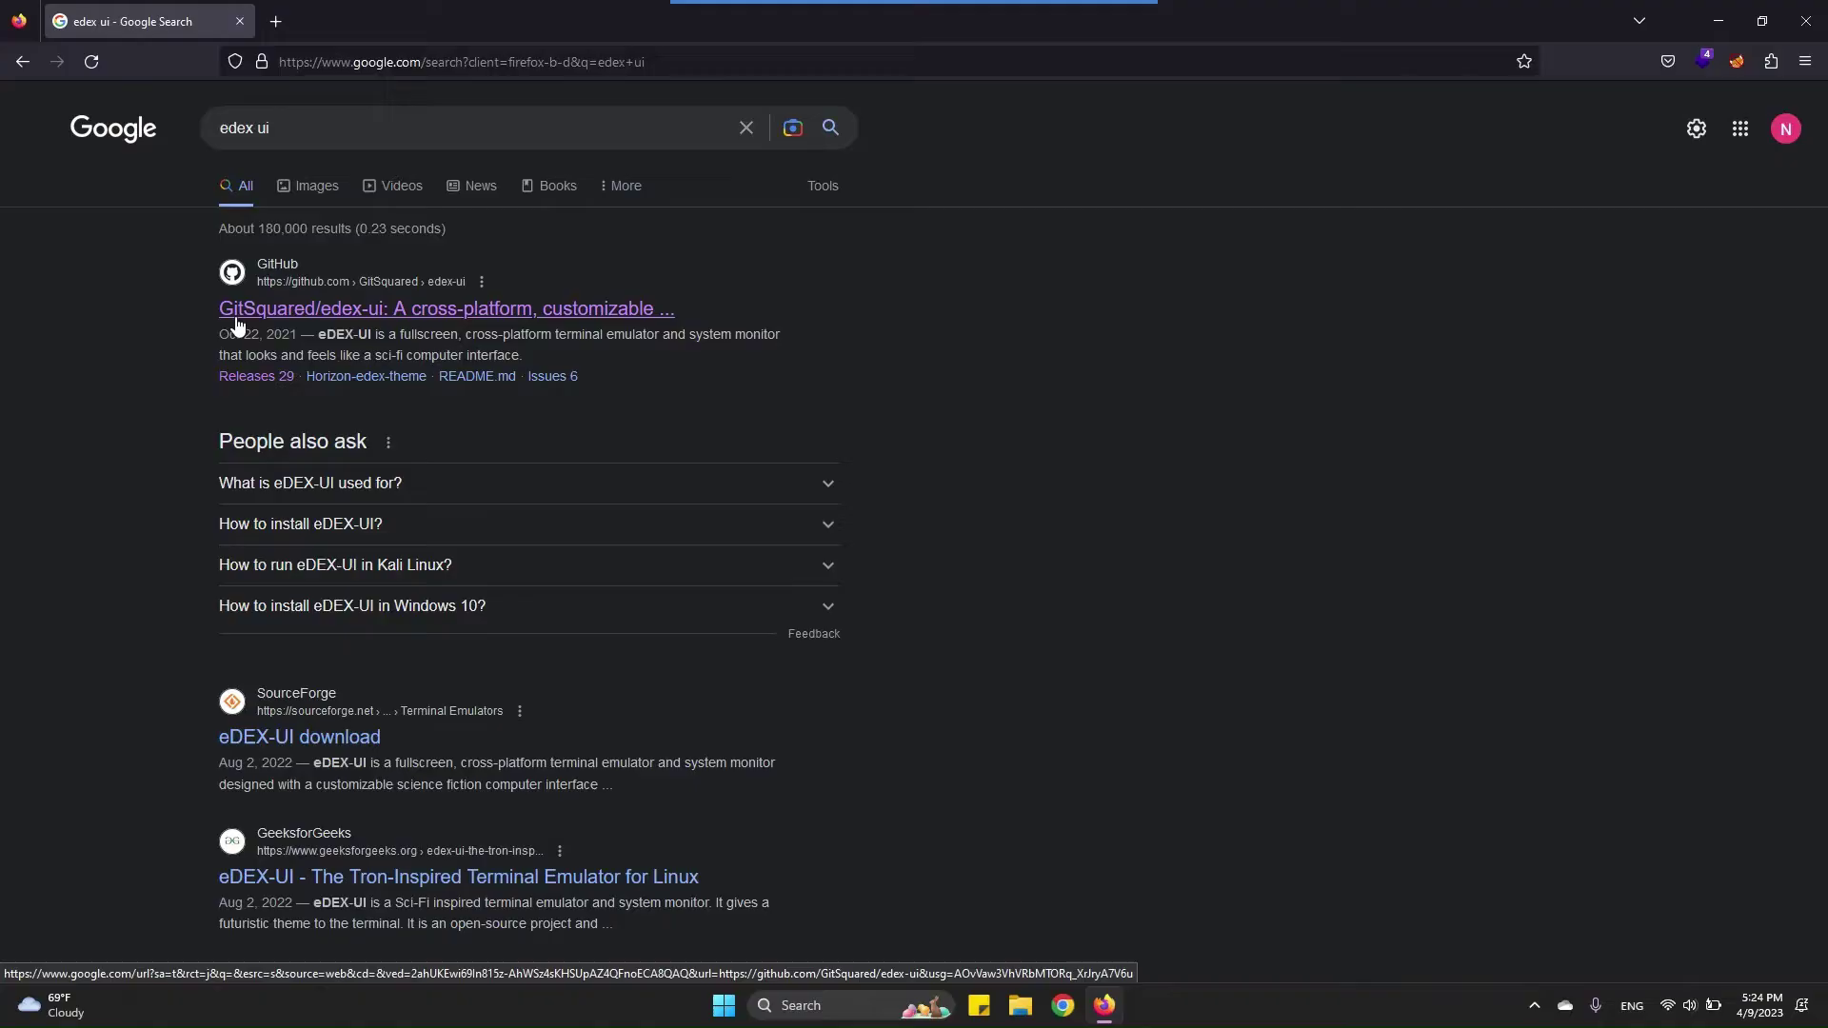
# Scroll through the repository README to its Q&A section
pyautogui.scroll(-15, 602, 517)
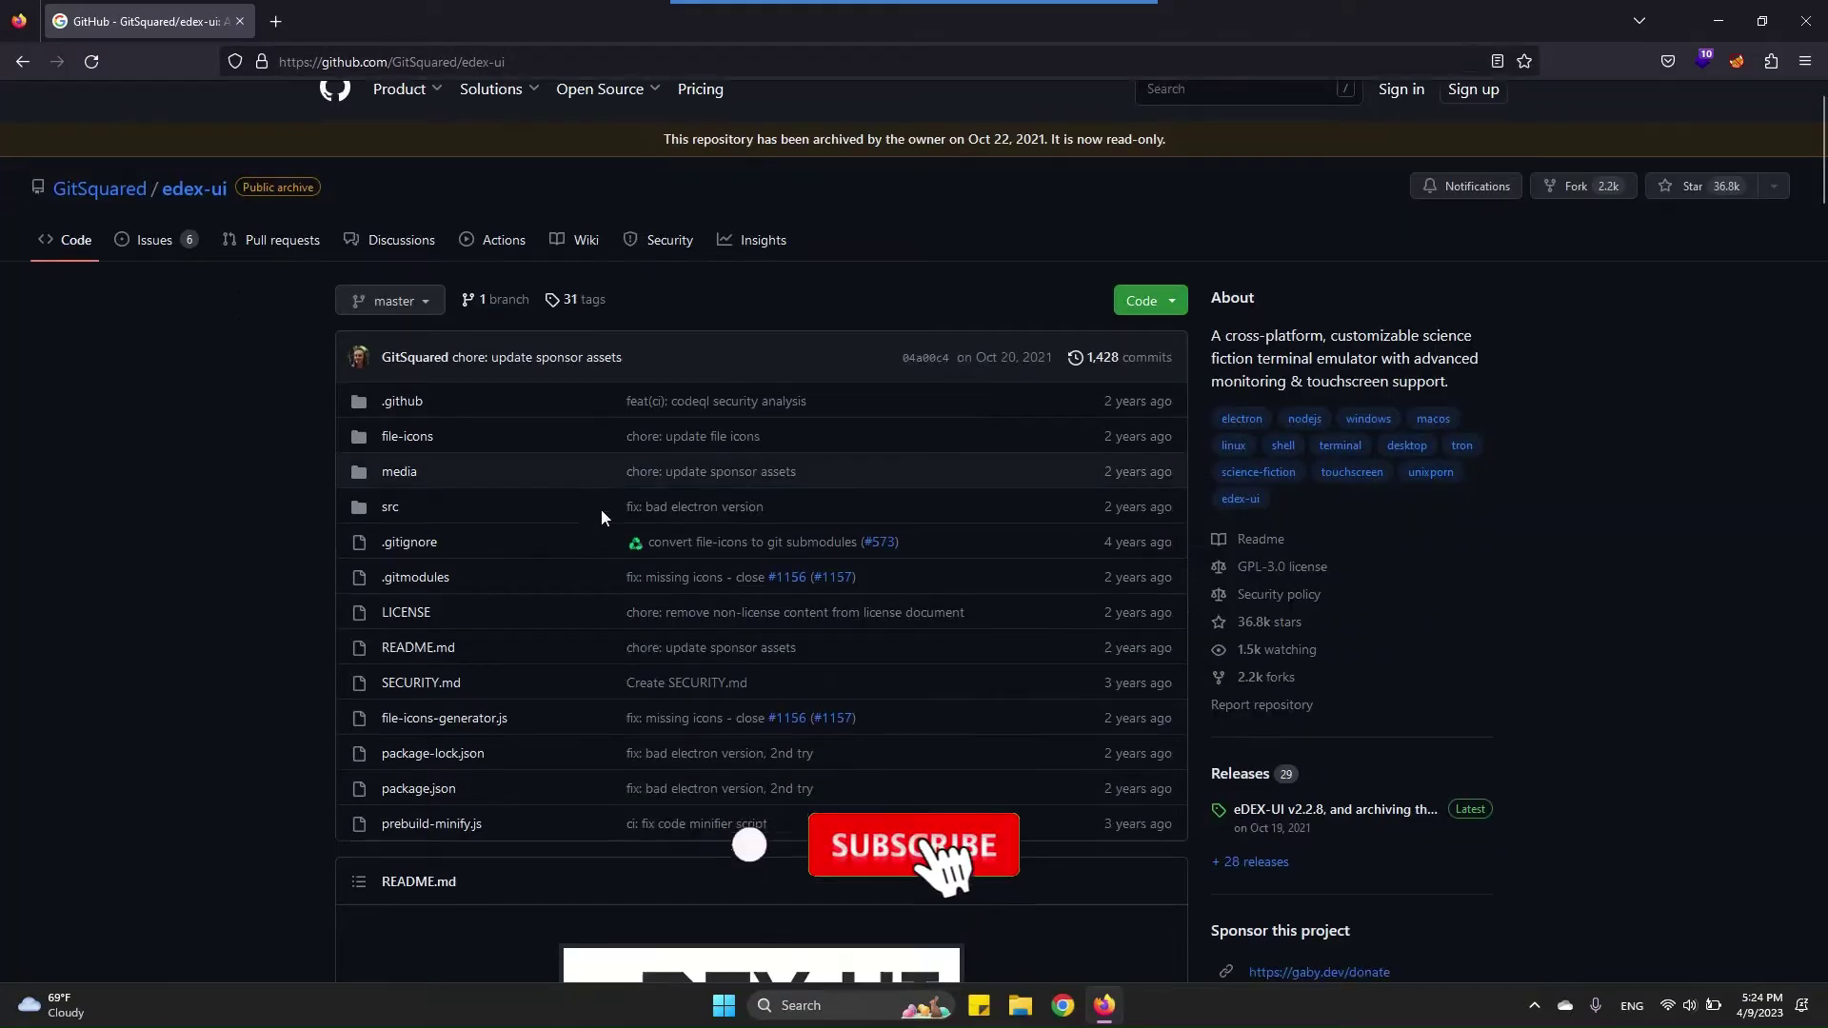
pyautogui.scroll(-20, 602, 517)
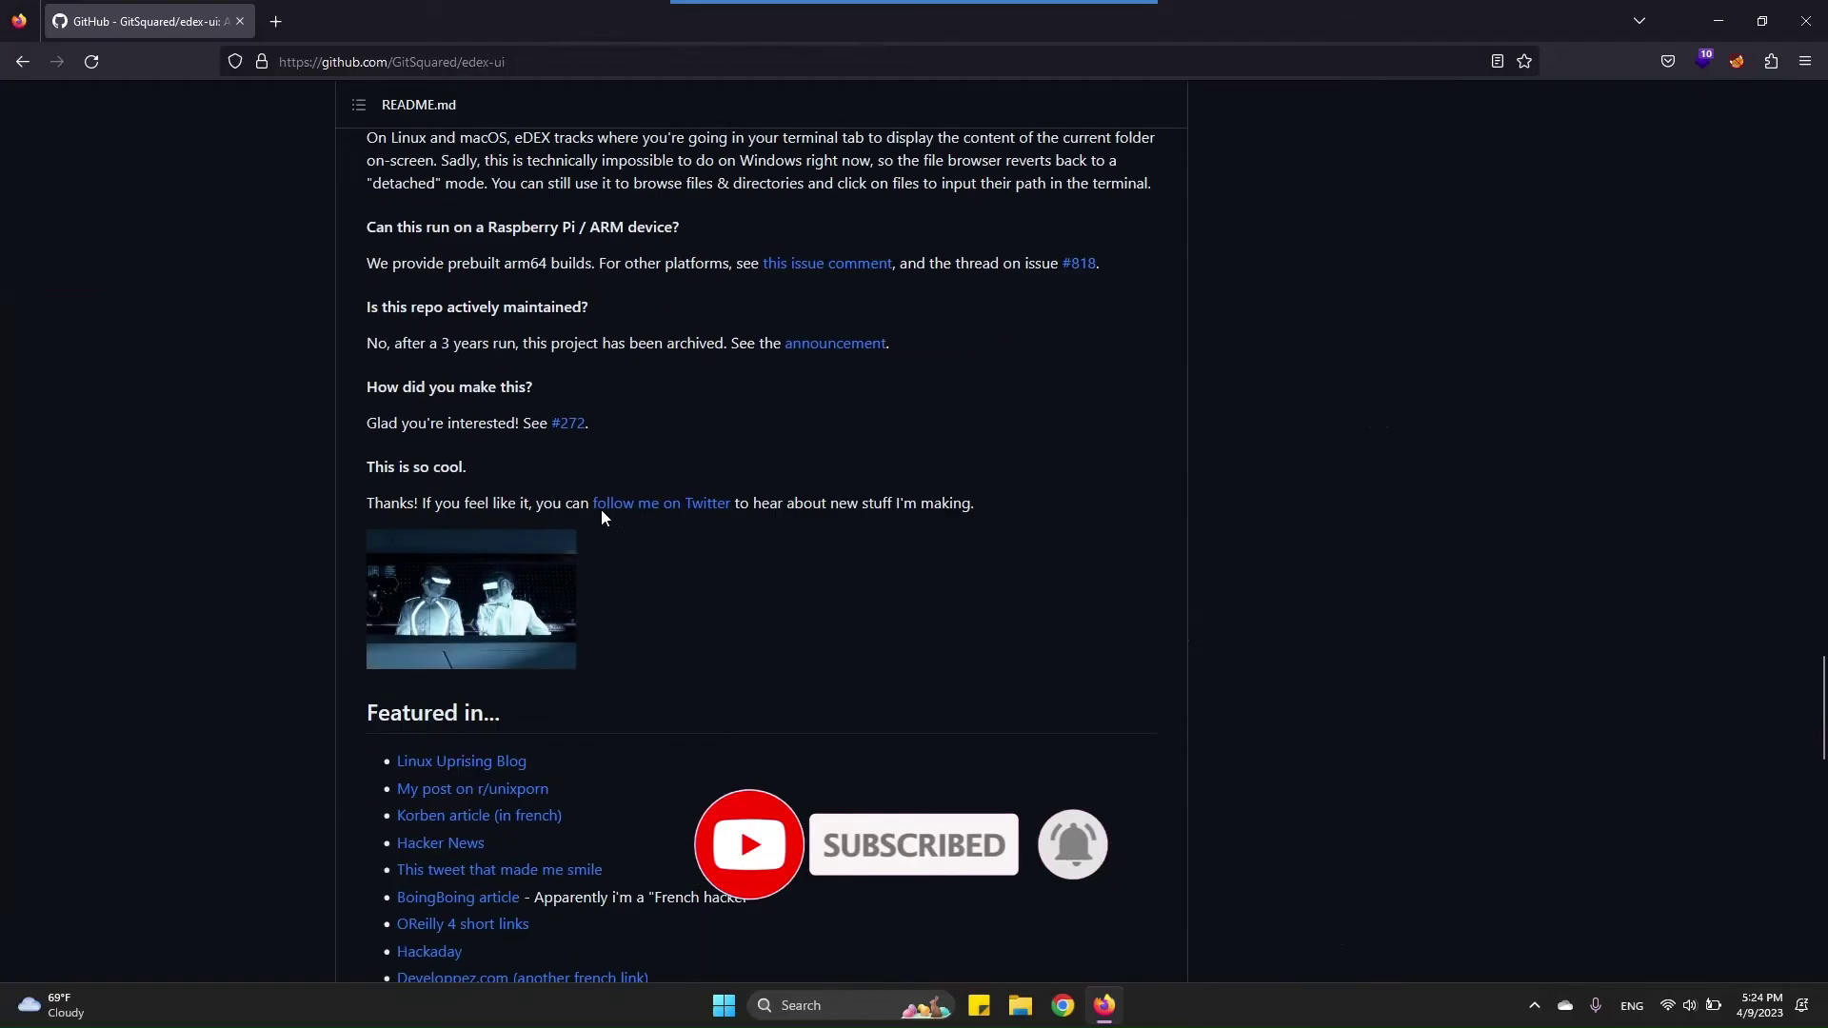
pyautogui.scroll(5, 602, 514)
pyautogui.scroll(2, 394, 254)
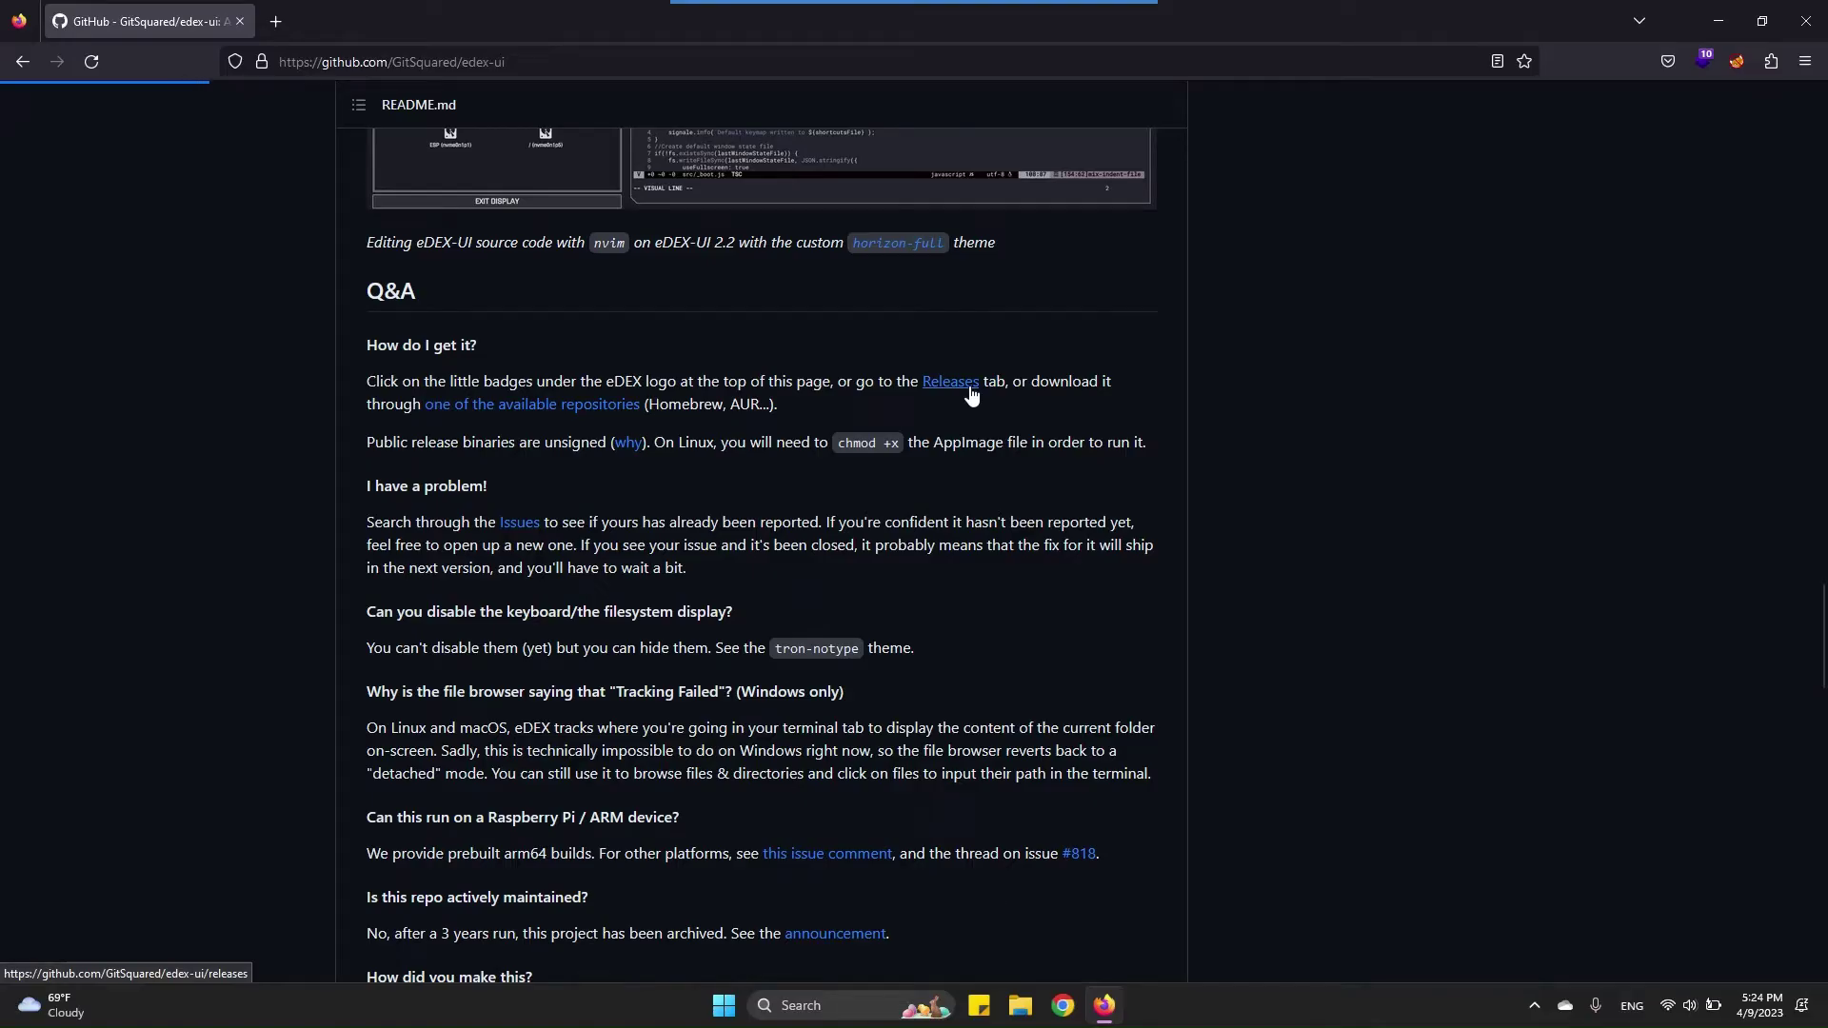
# Download eDEX-UI-Windows-x64.exe (67.3 MB) from the release Assets and run it from Firefox's Downloads
pyautogui.scroll(-5, 970, 385)
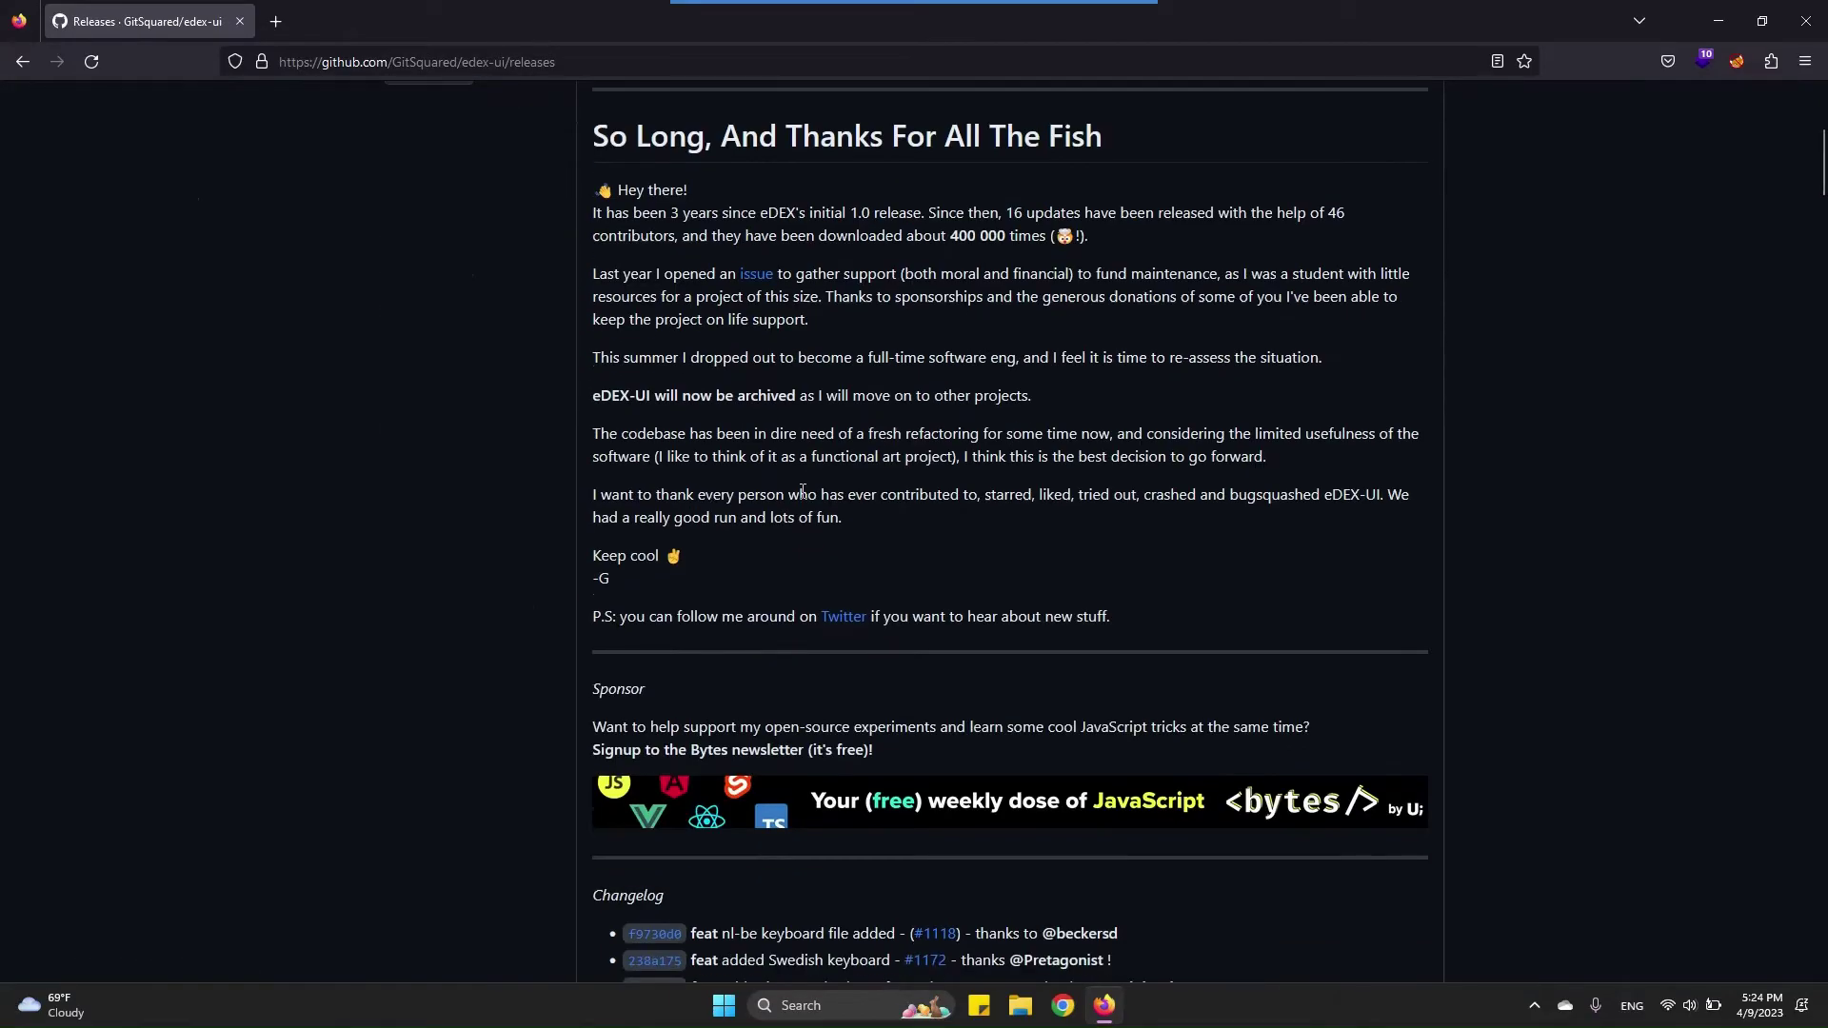
pyautogui.scroll(-10, 803, 491)
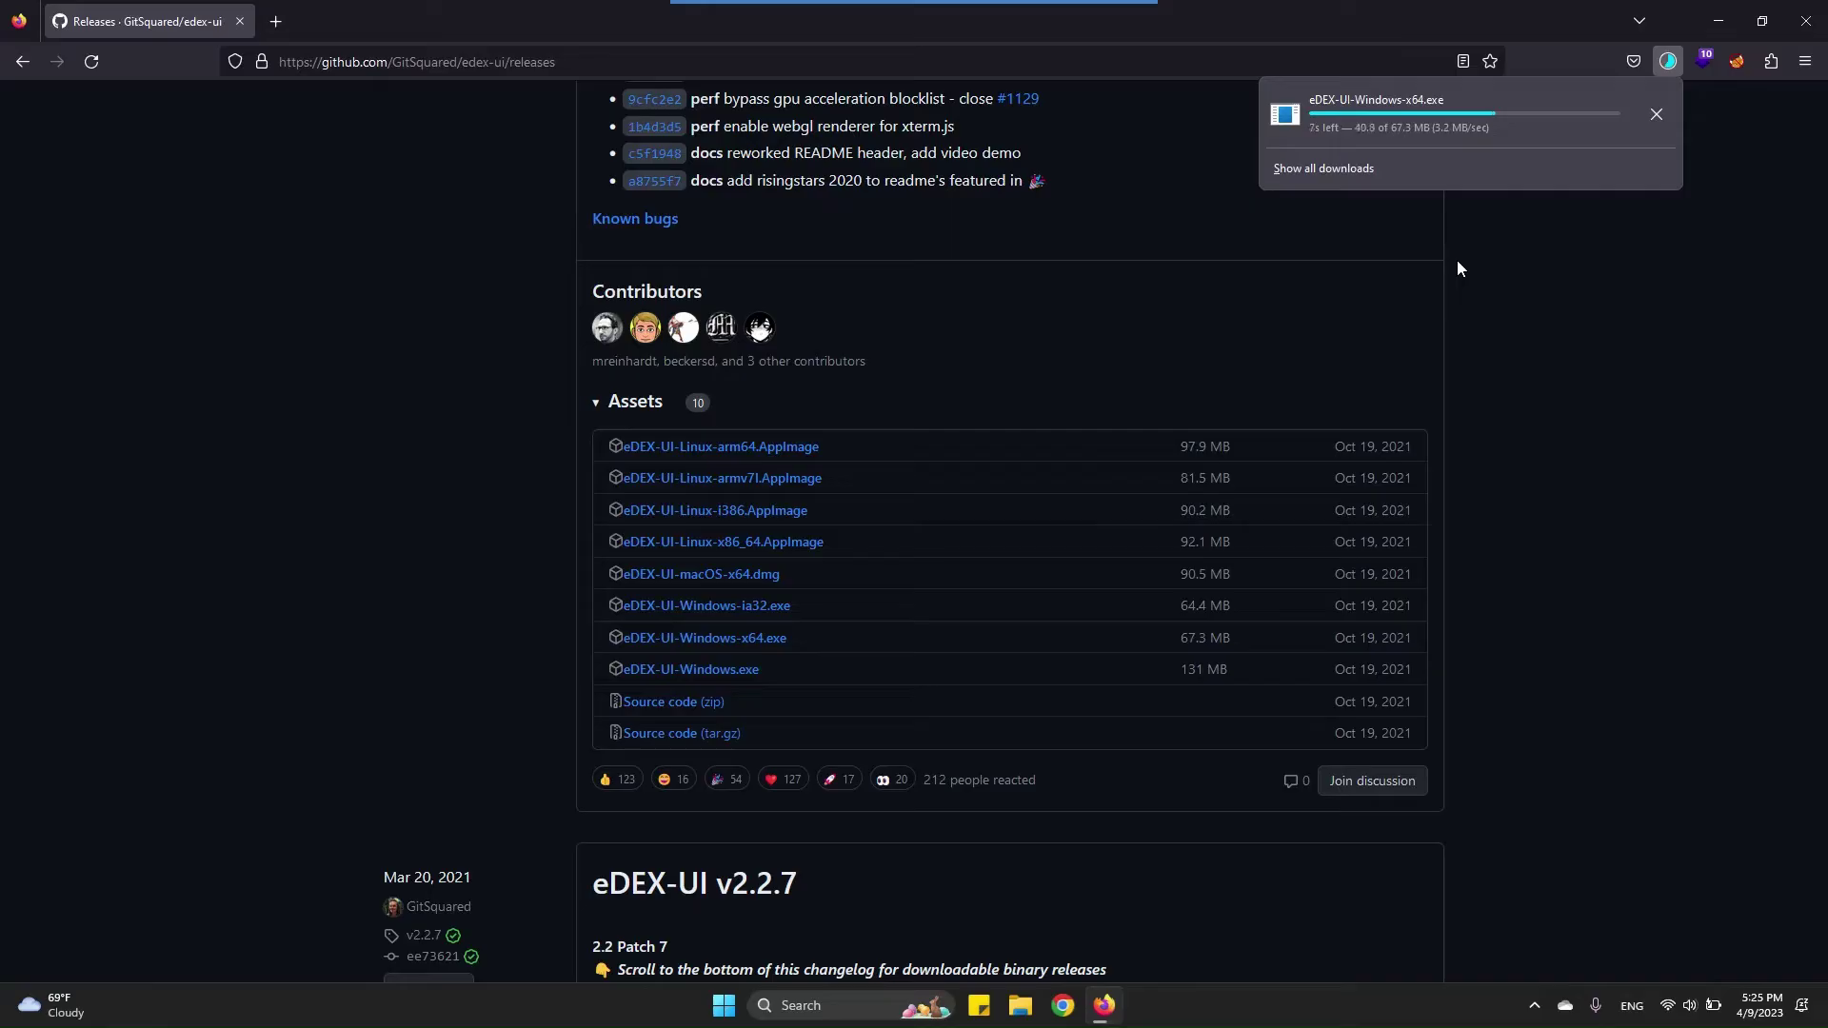
pyautogui.click(1457, 267)
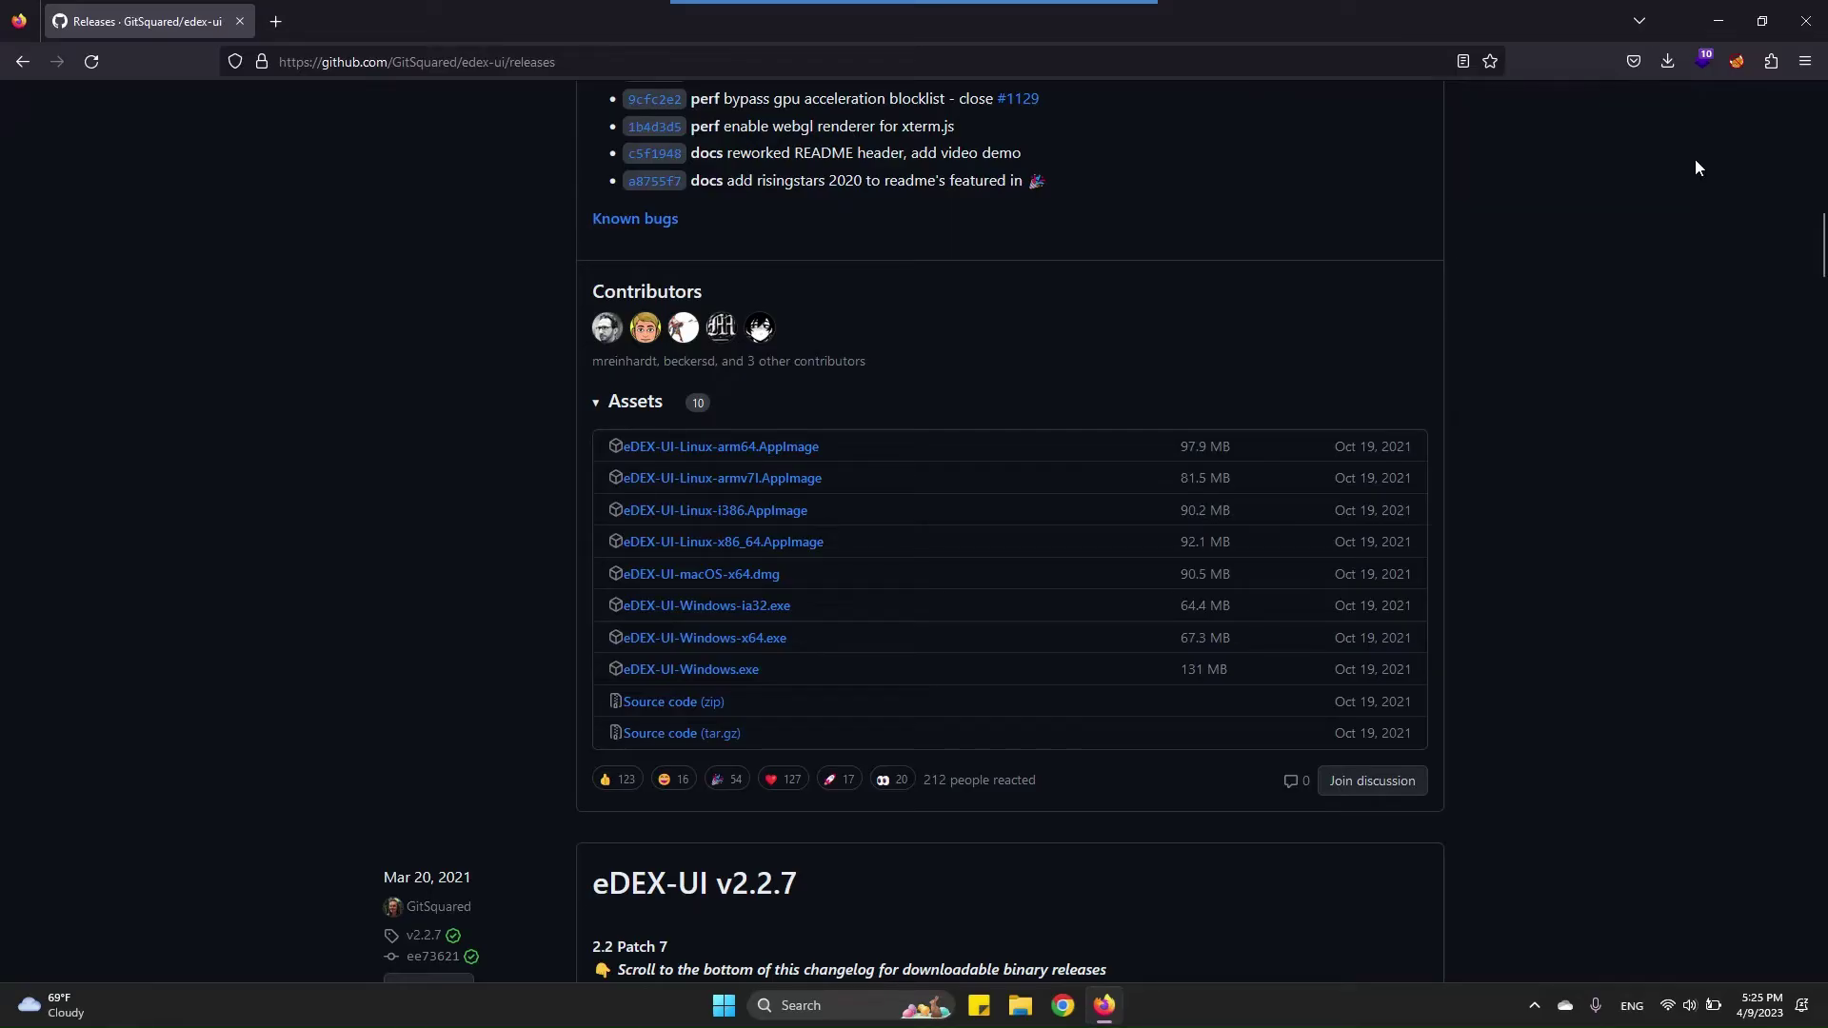
pyautogui.click(1669, 63)
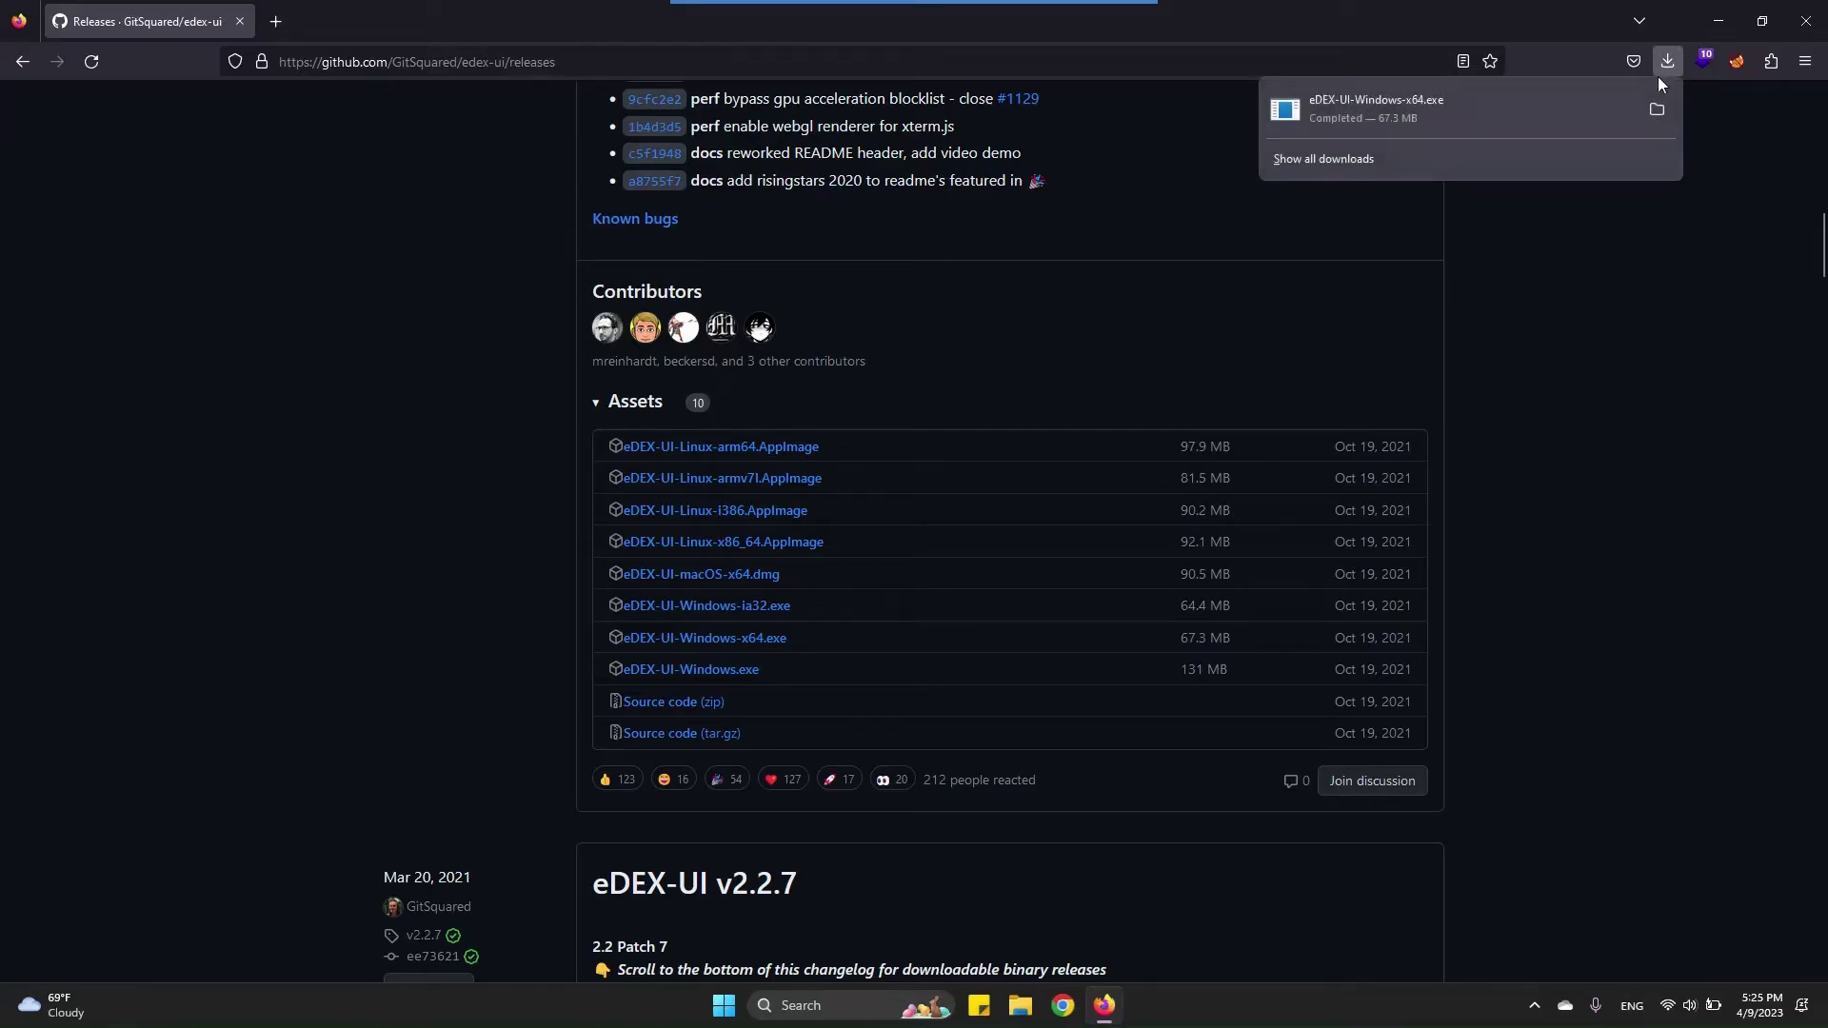
pyautogui.click(1443, 110)
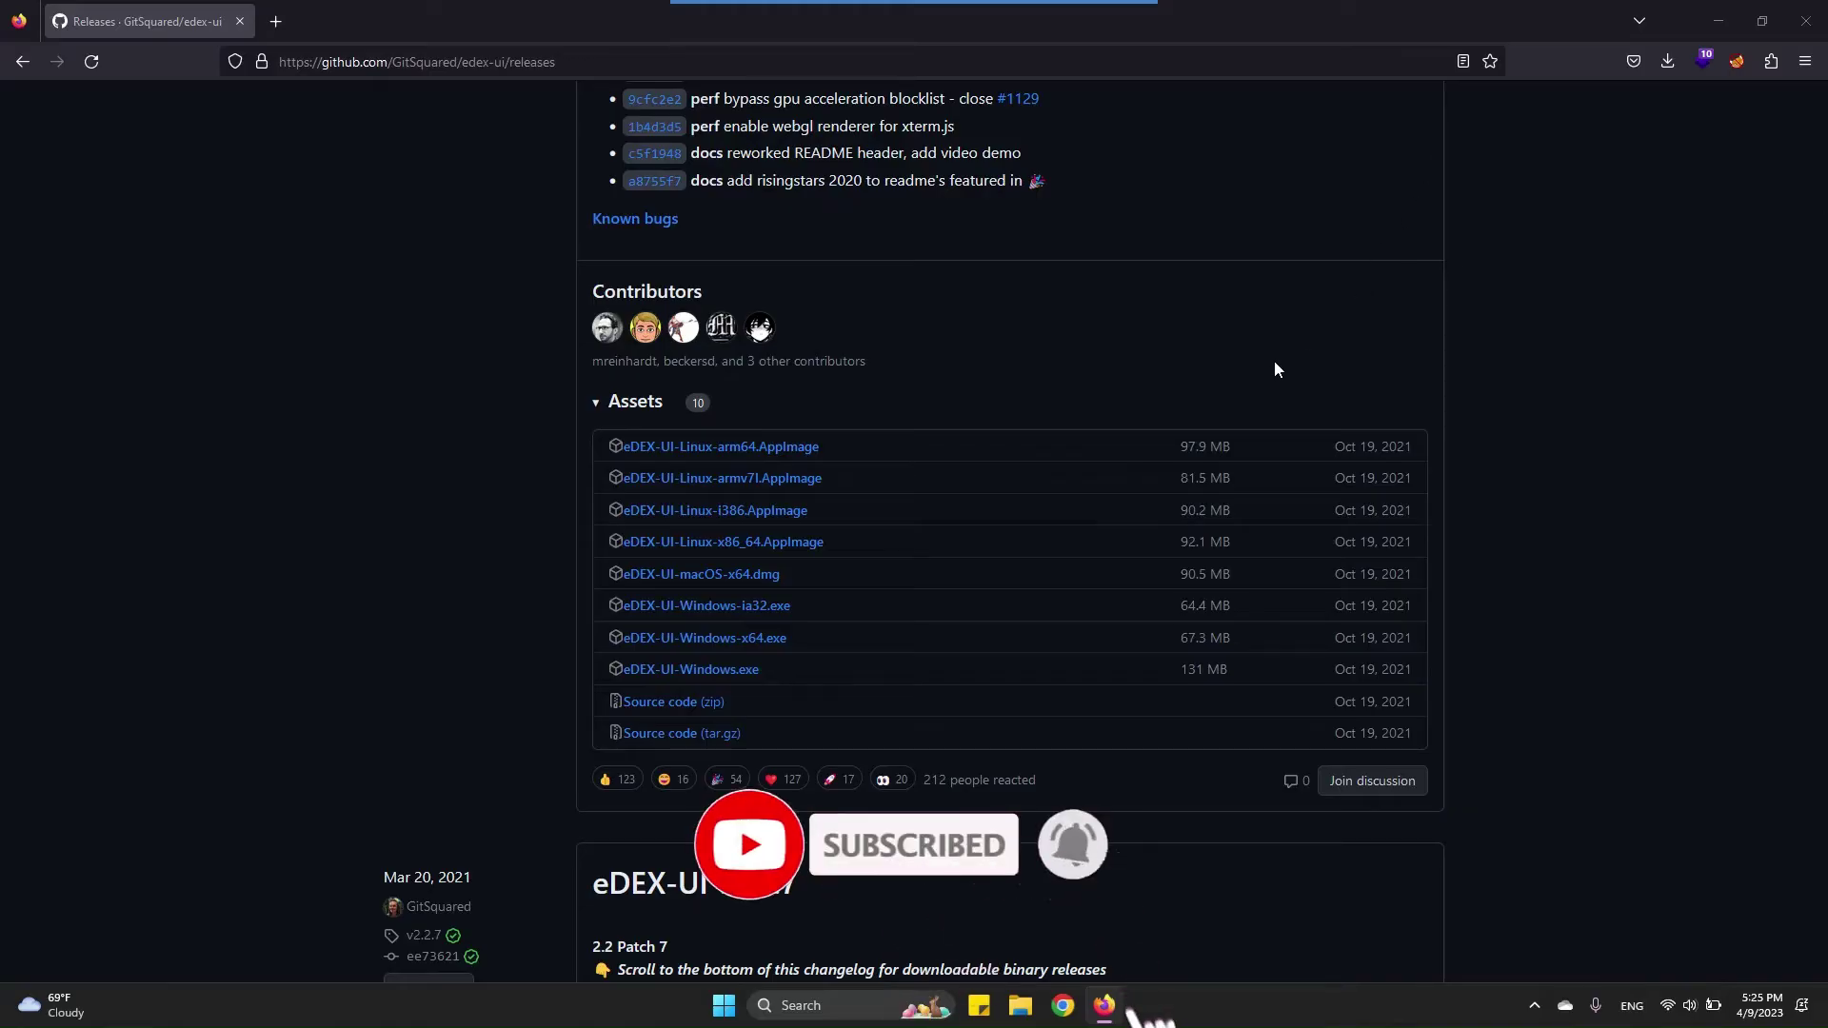
# Install with 'Only for me' into the default destination, finishing with Run eDEX-UI unticked
pyautogui.click(1239, 371)
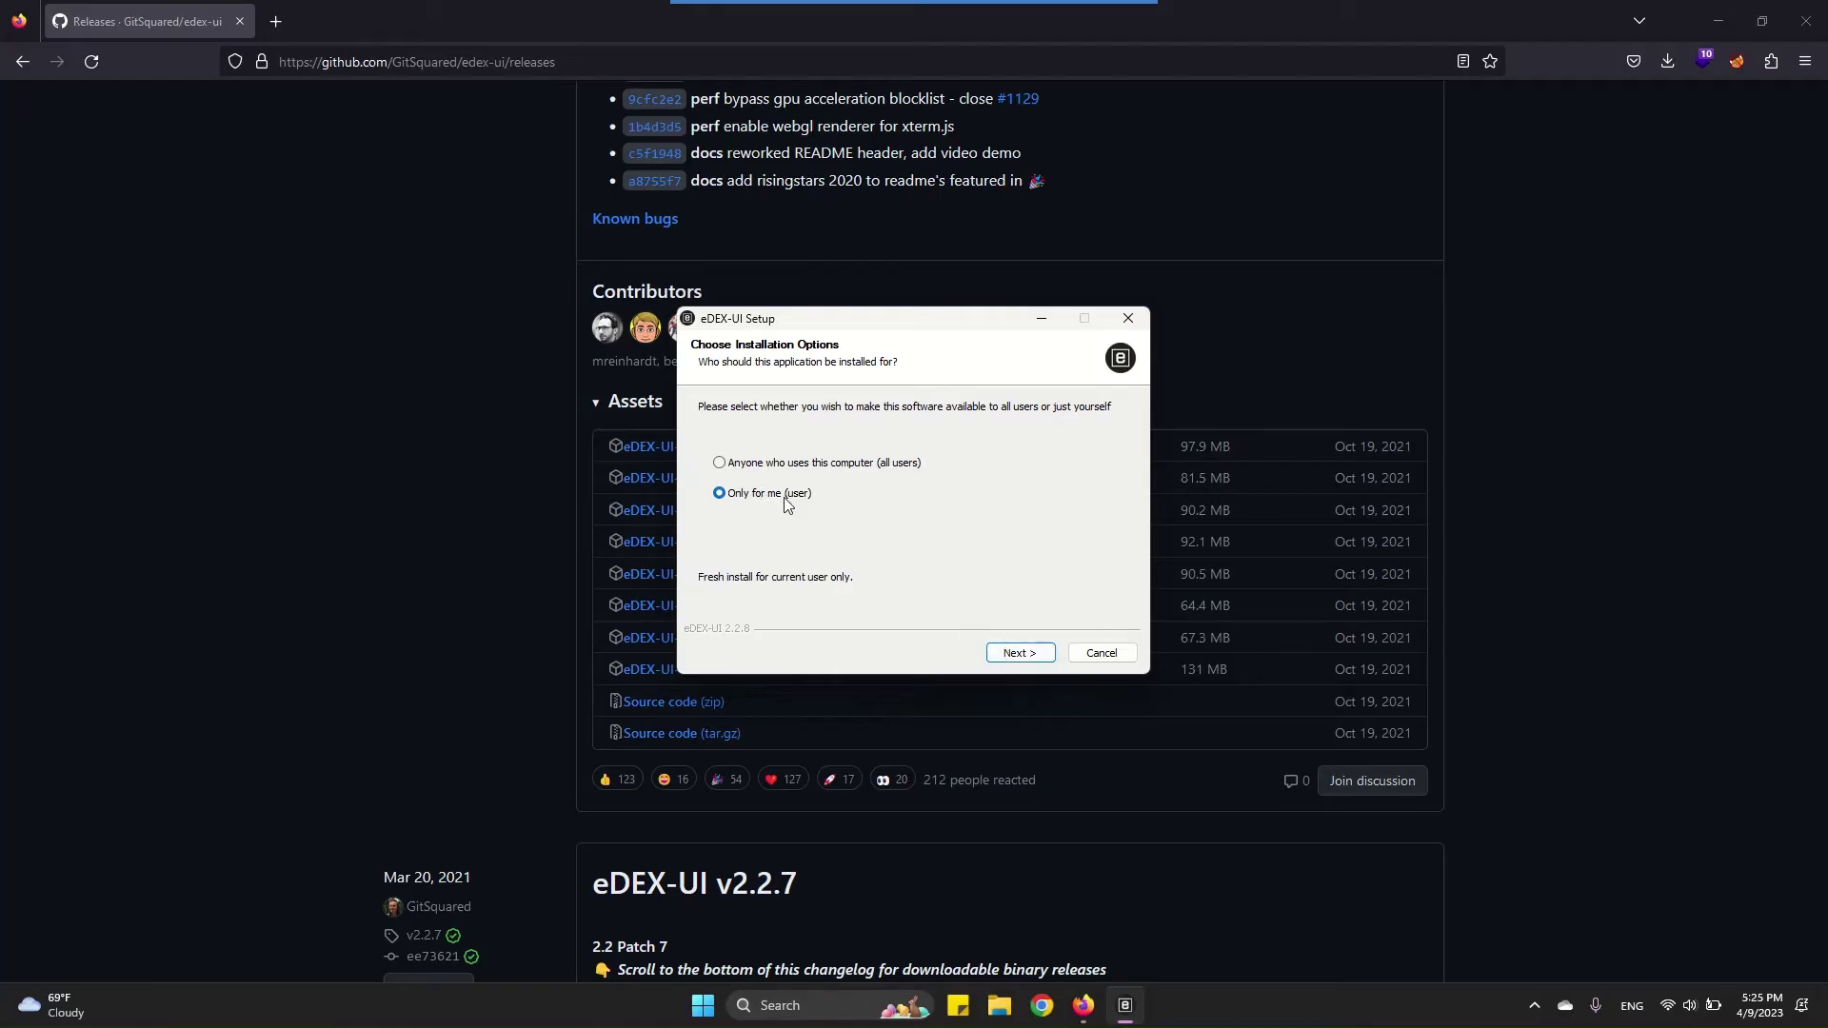
pyautogui.click(1012, 654)
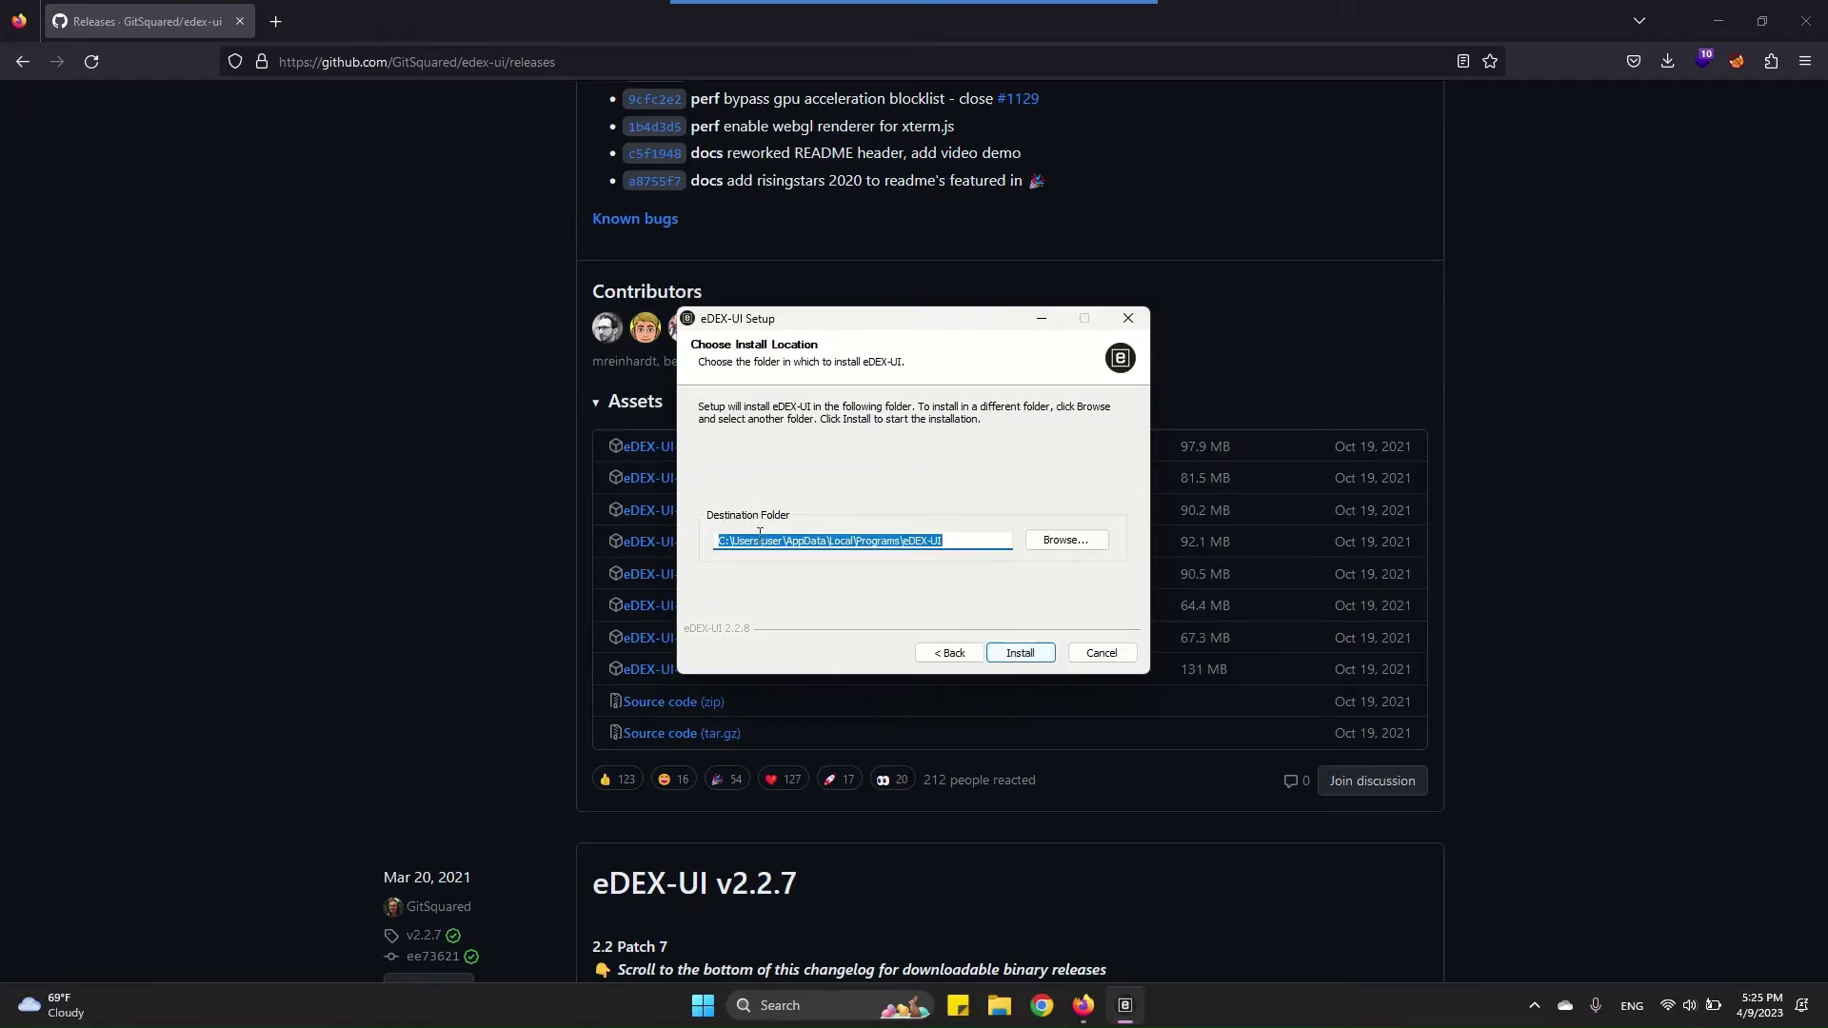
pyautogui.click(1013, 657)
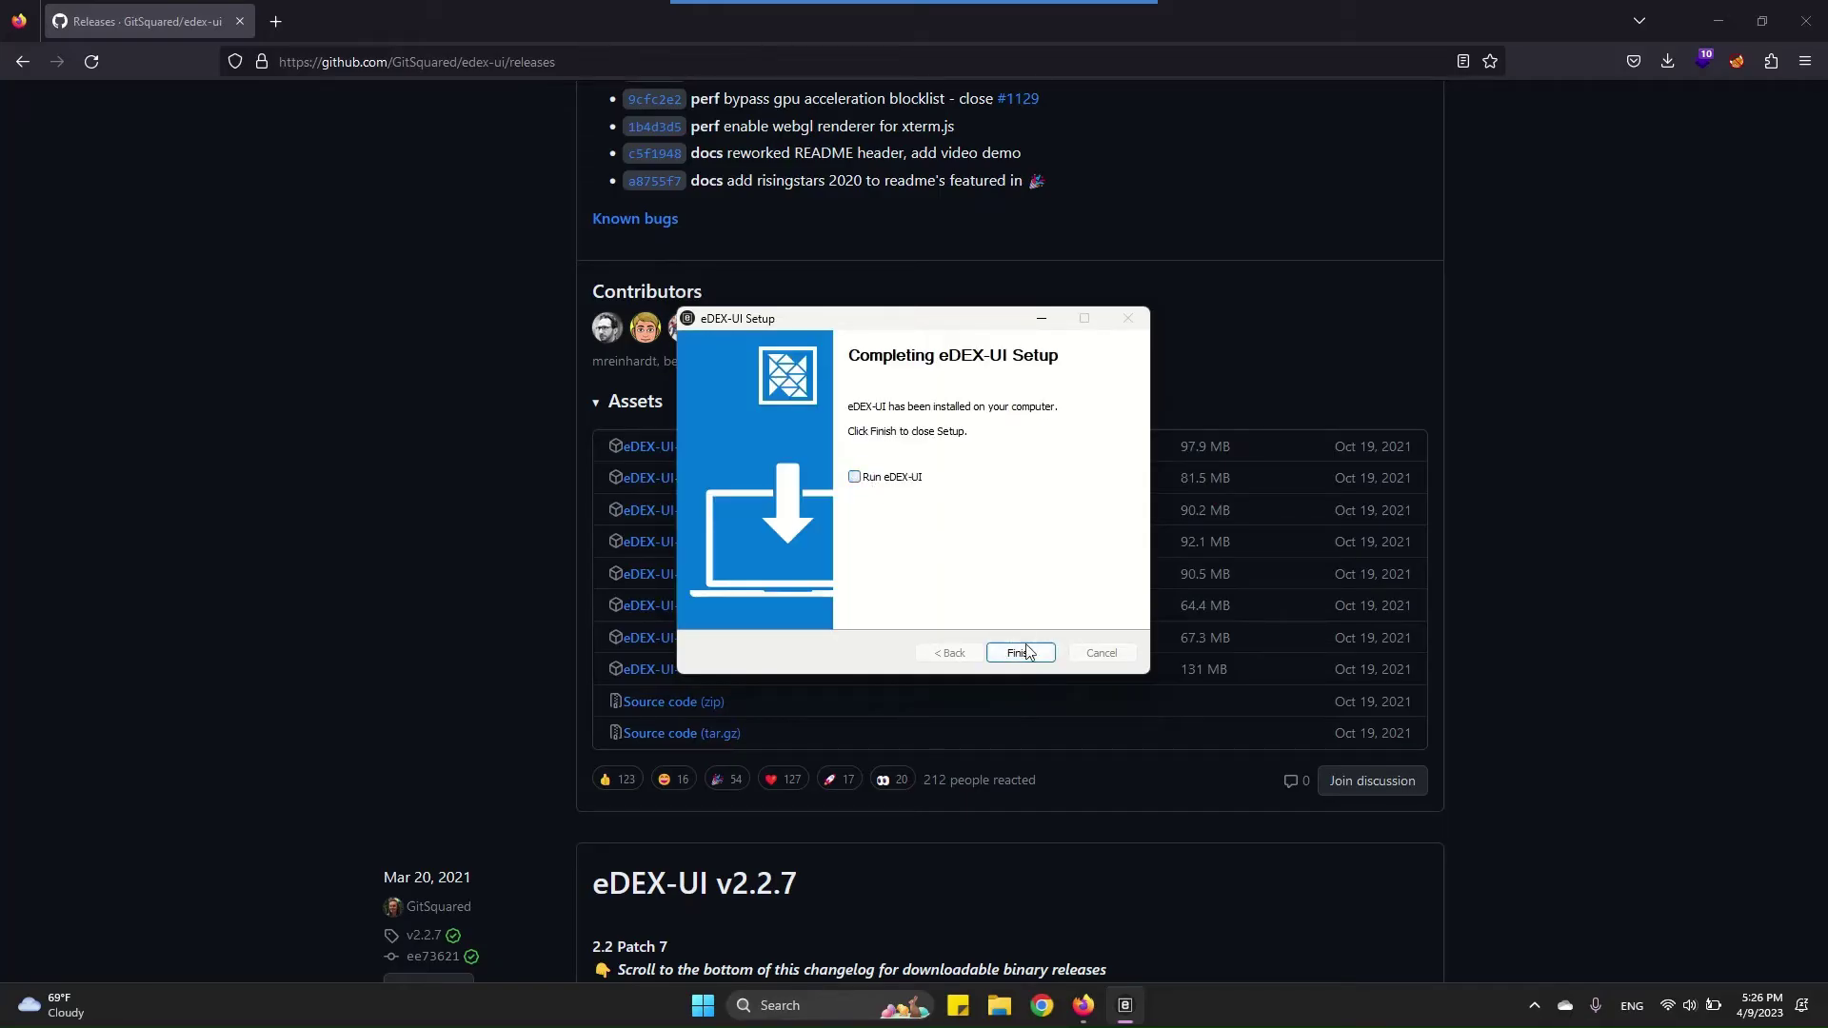
pyautogui.click(1021, 652)
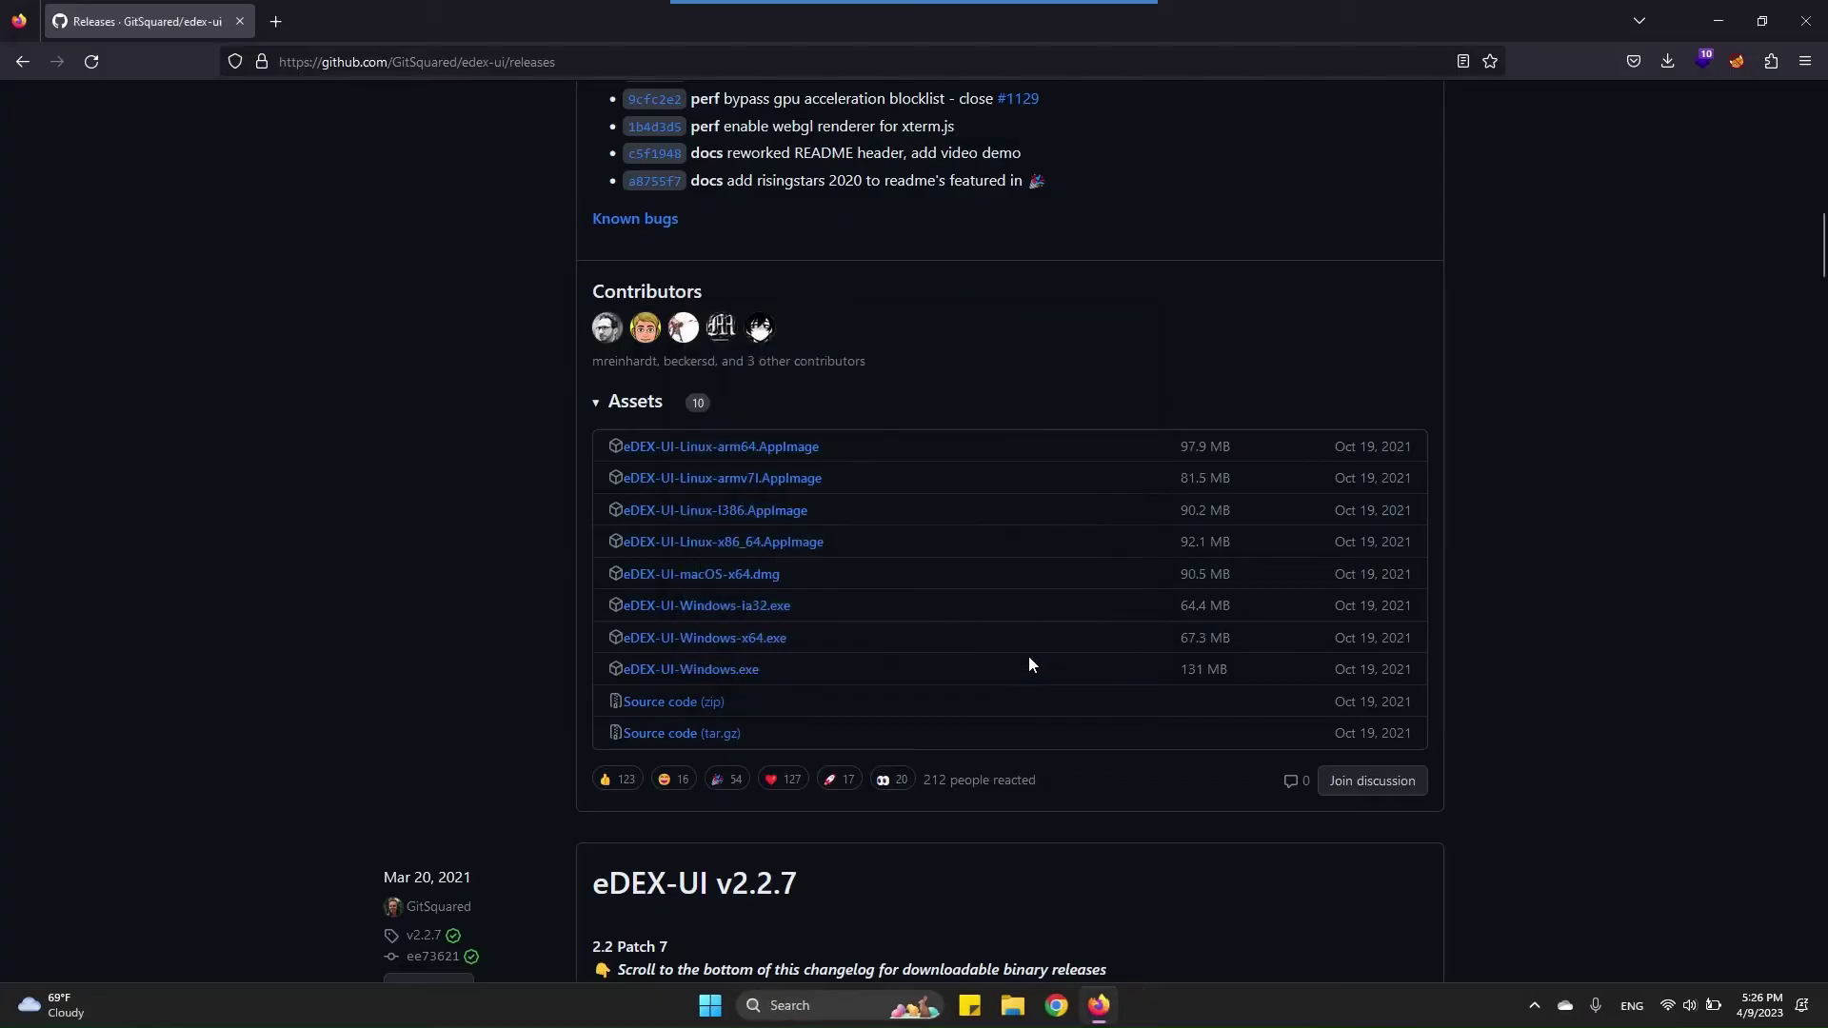
# Close Firefox and launch eDEX-UI from its desktop shortcut
pyautogui.click(1809, 21)
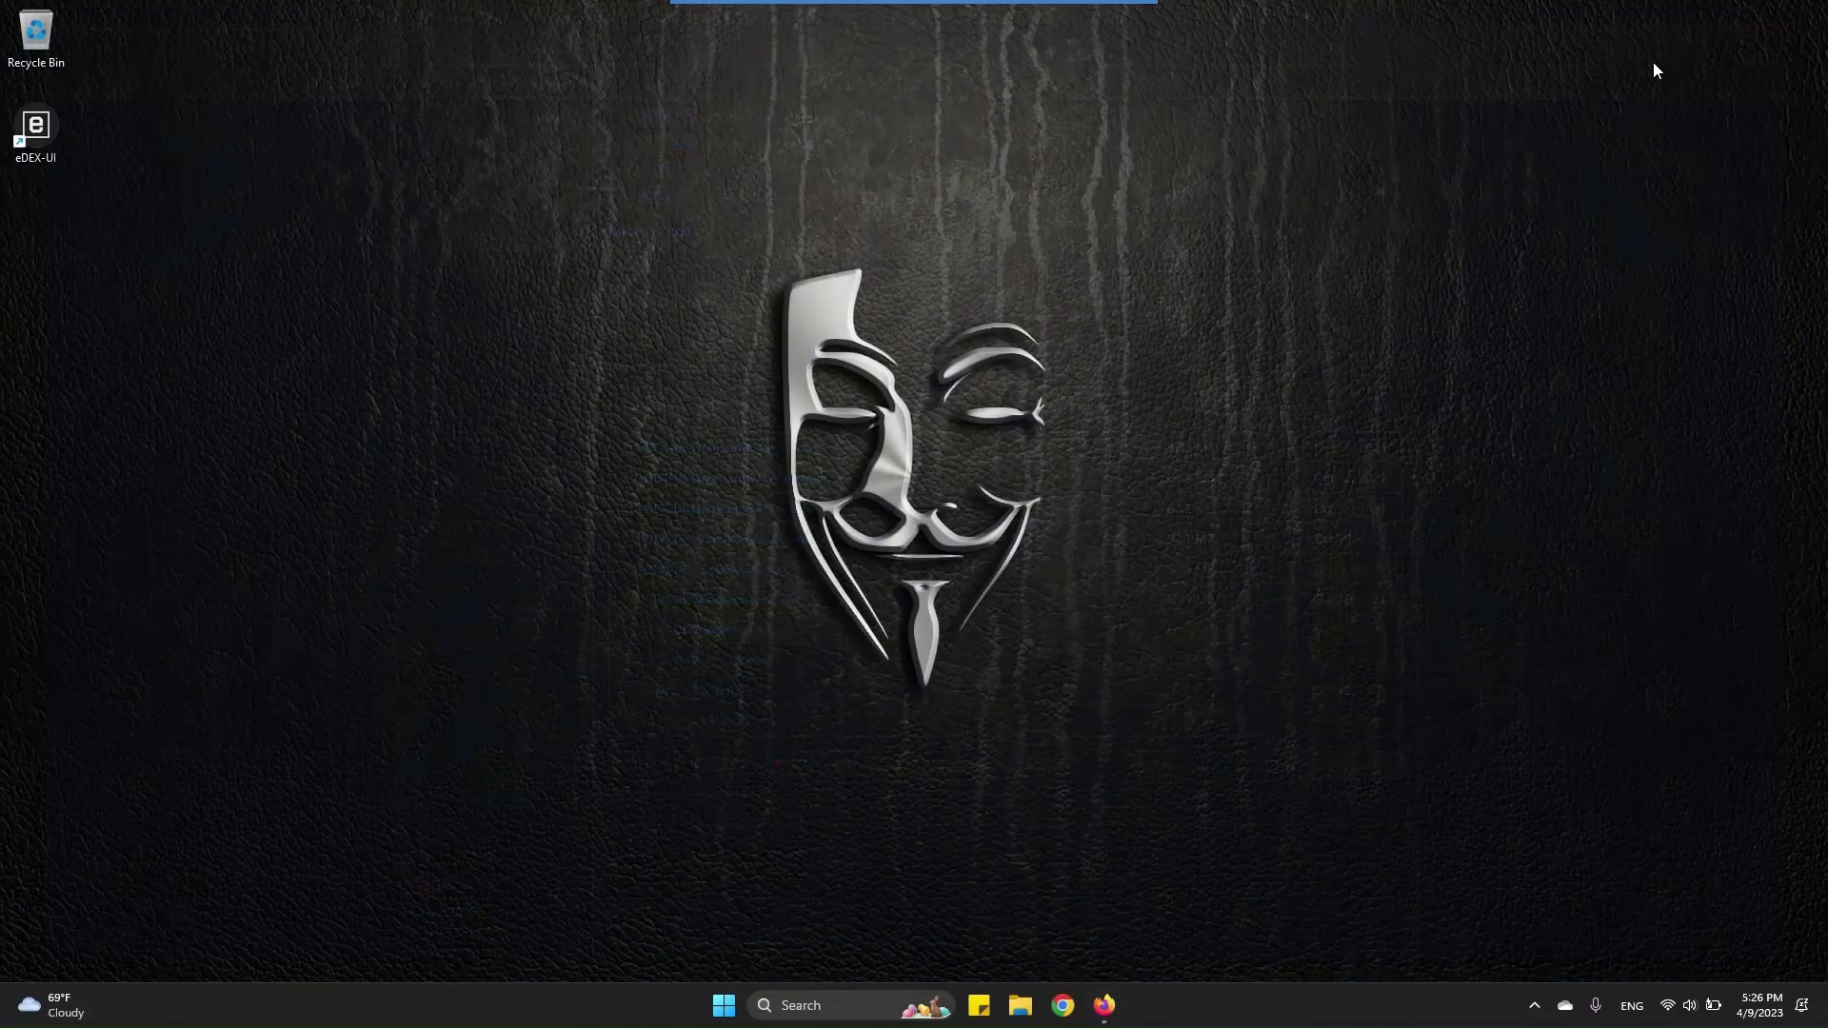
pyautogui.click(58, 129)
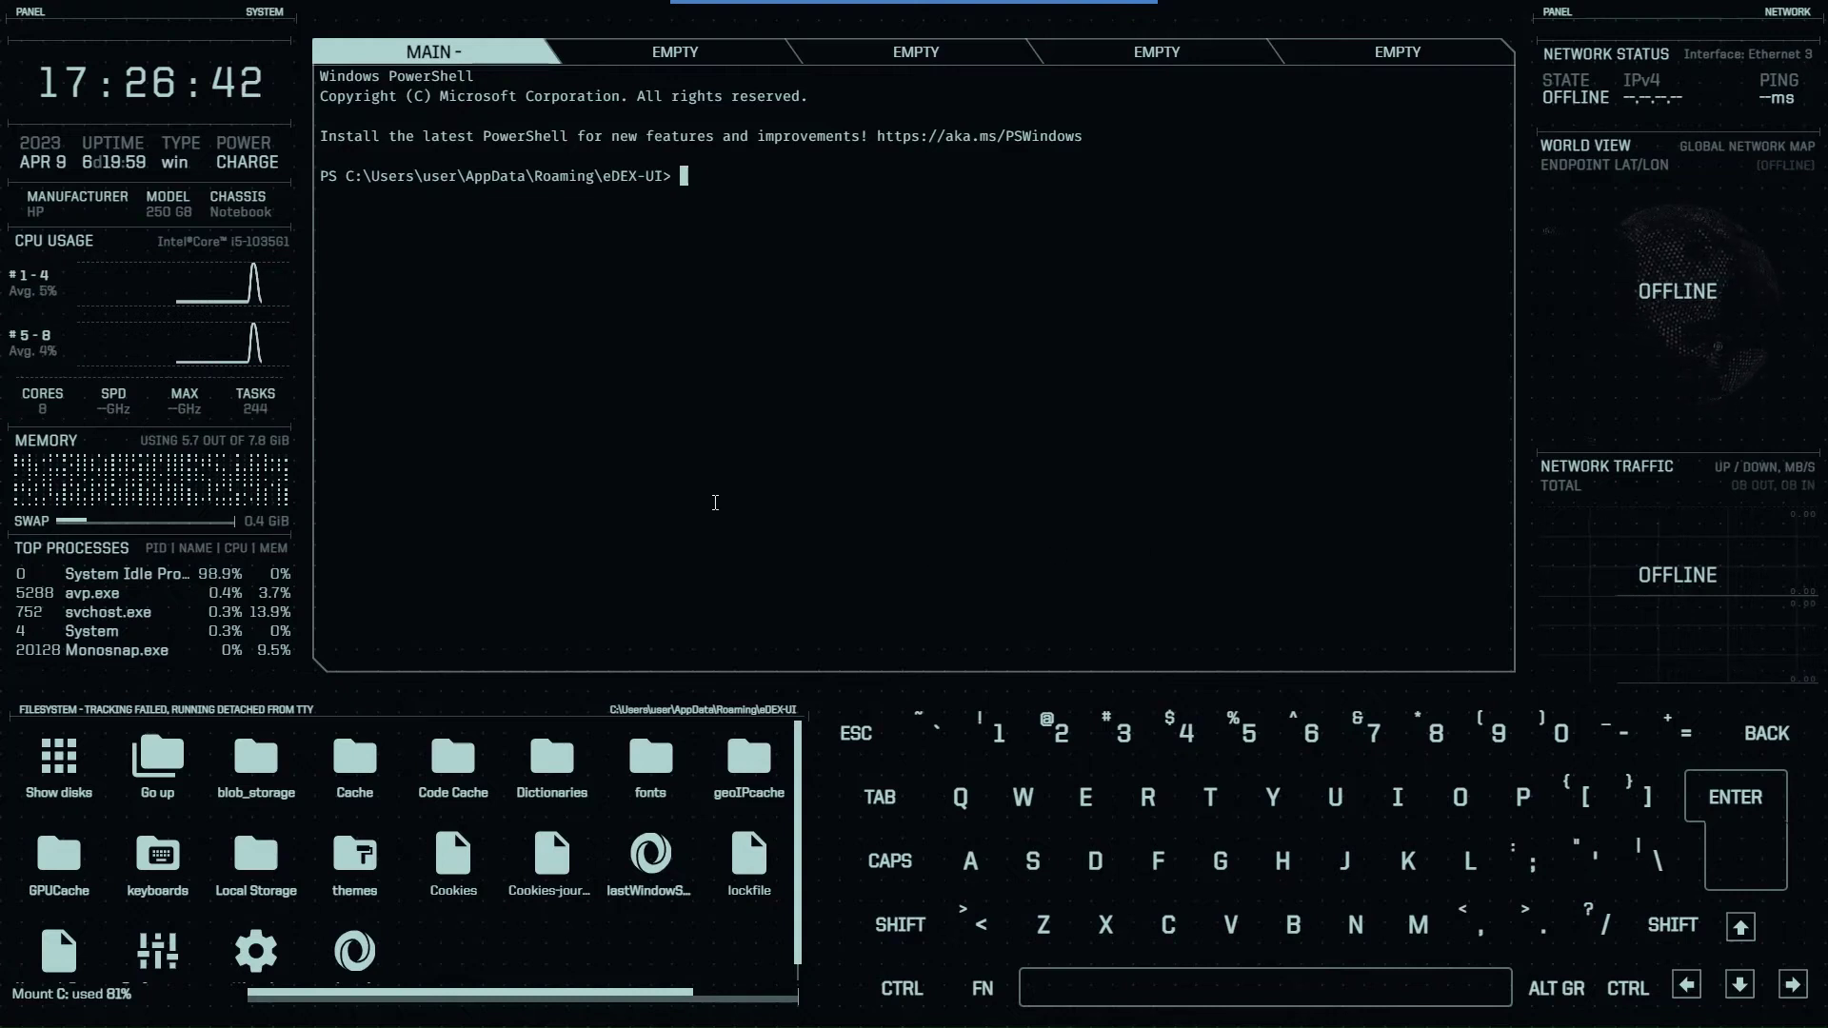
# Apply the matrix theme from the themes folder in the filesystem panel
pyautogui.click(360, 860)
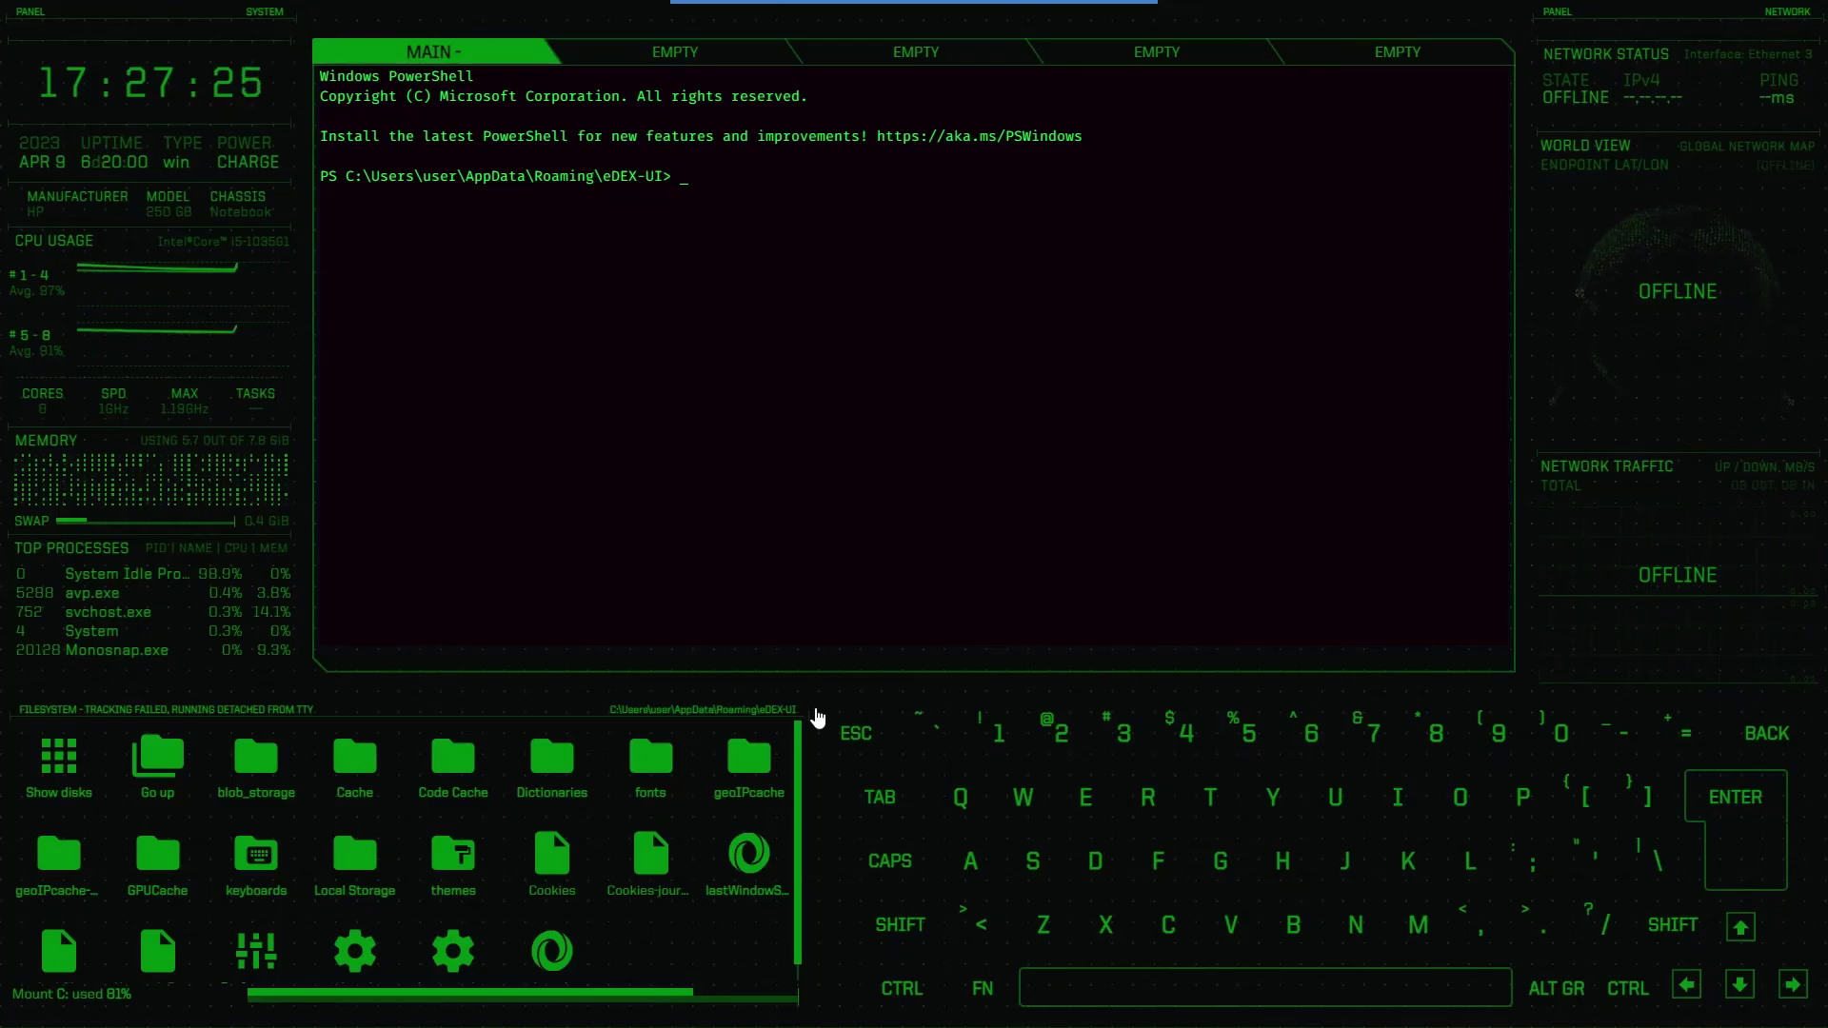
# Submit 'see you in the next video' at the PowerShell prompt, fixing the typo first
pyautogui.write('see')
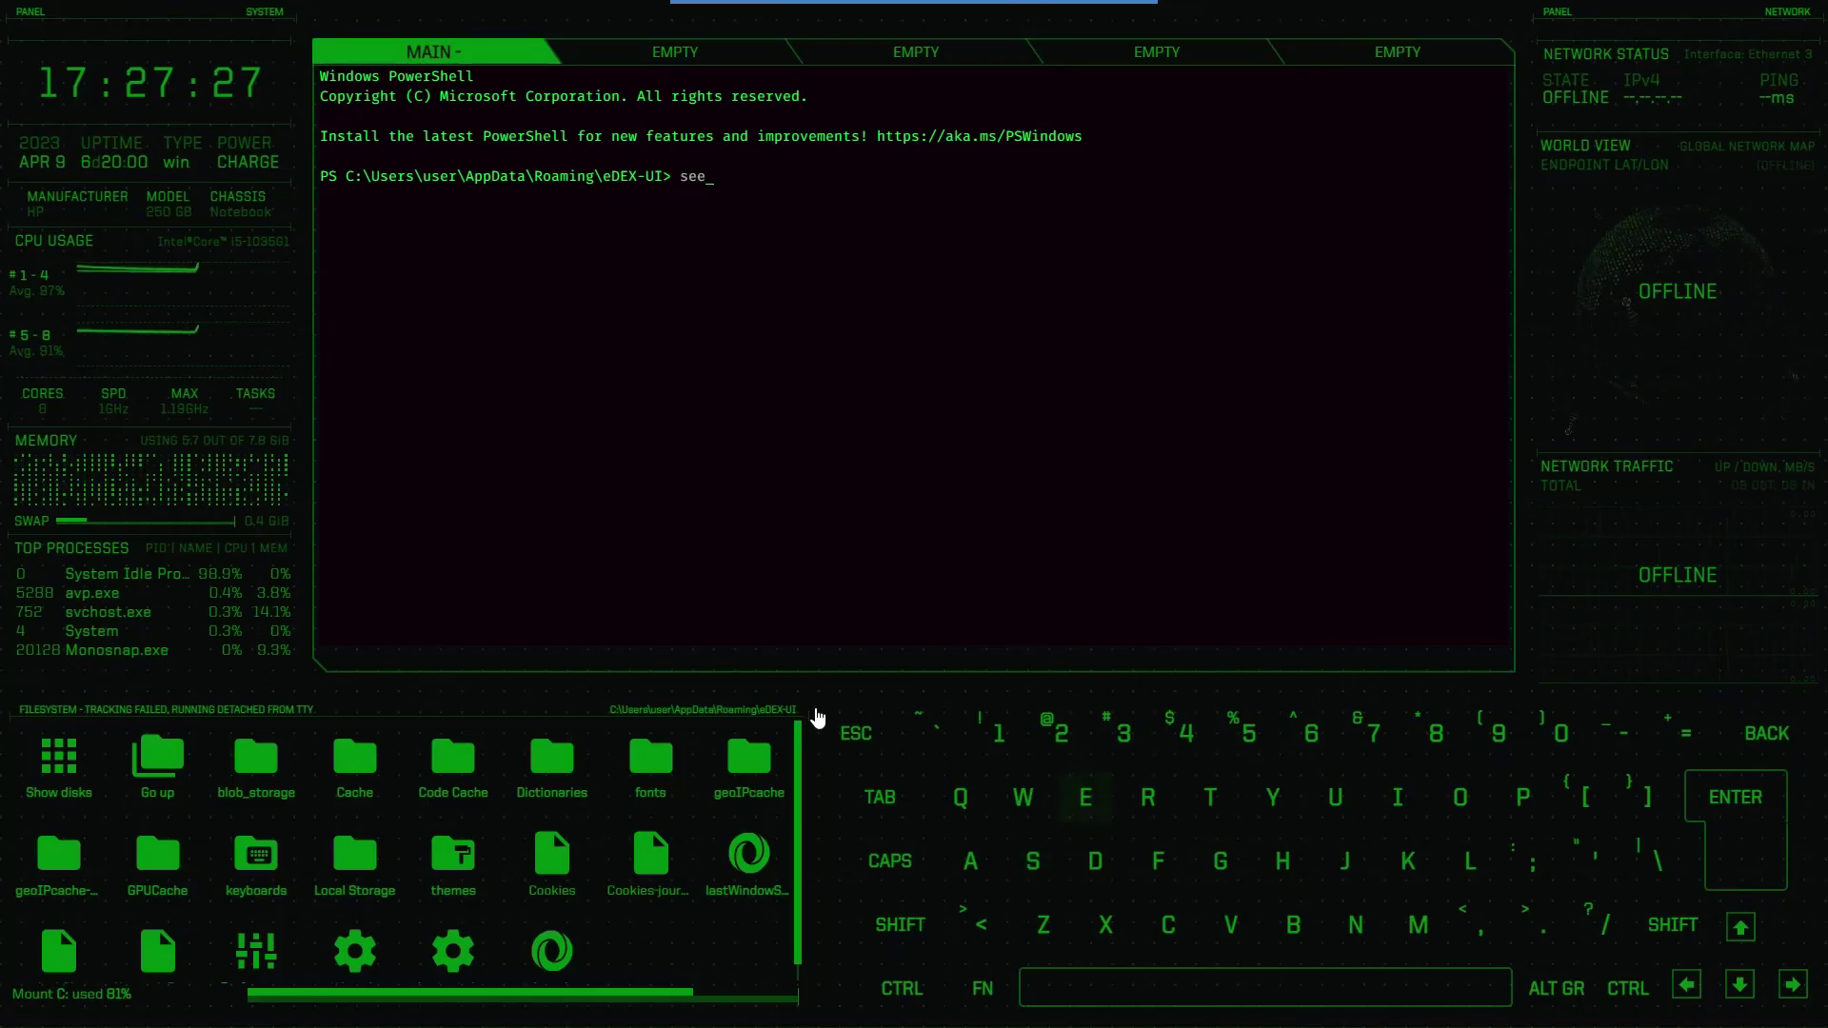
pyautogui.write(' you in the next v')
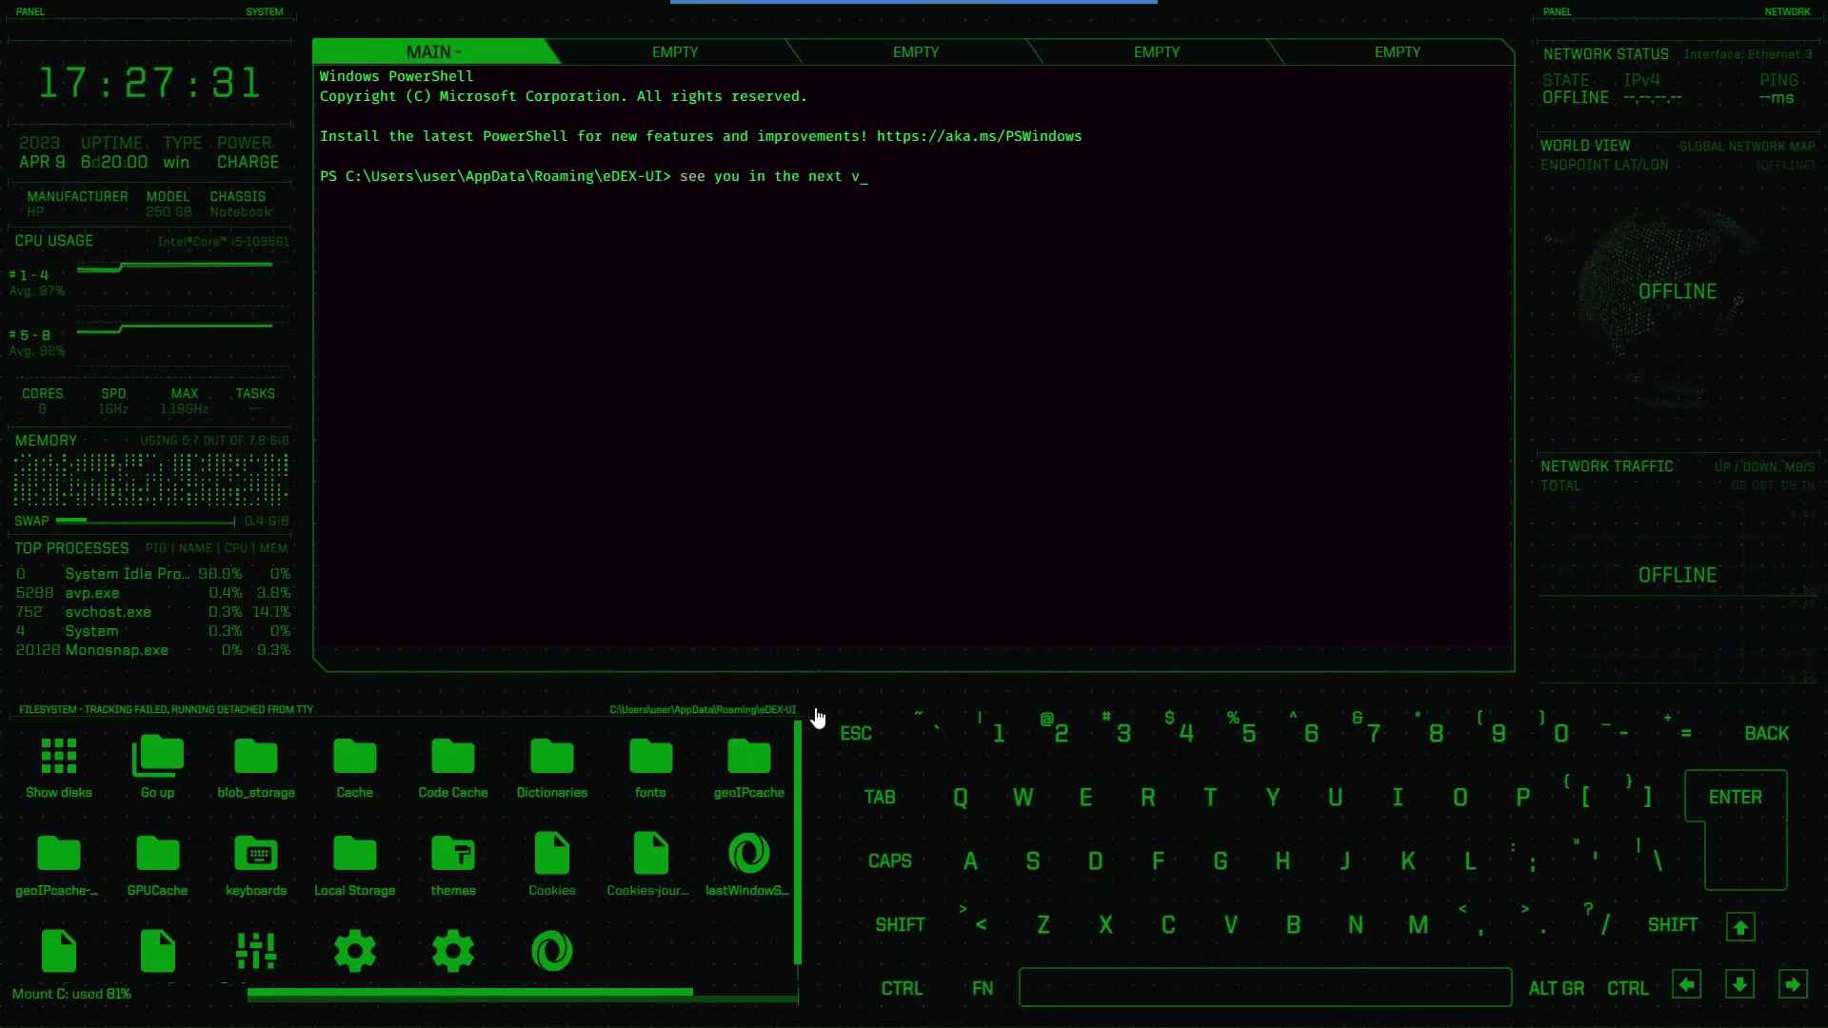
pyautogui.write('iude')
pyautogui.press('BackSpace')
pyautogui.press('BackSpace')
pyautogui.press('BackSpace')
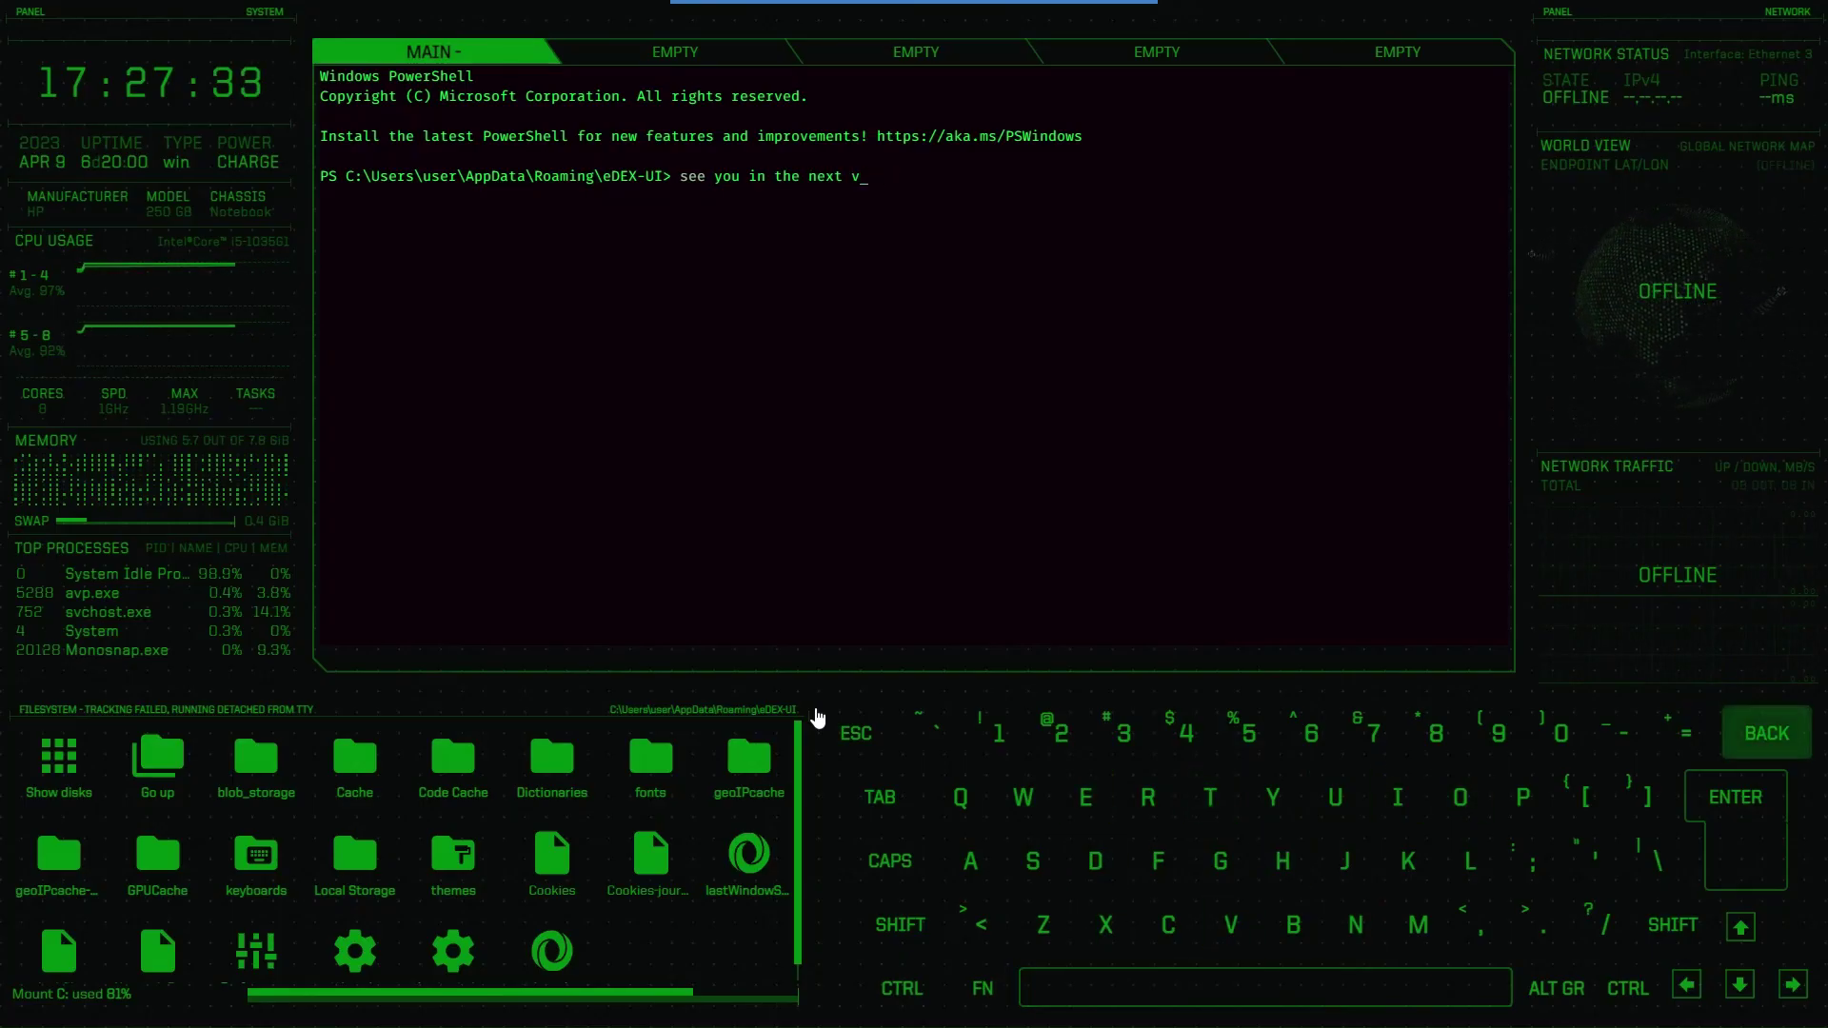
pyautogui.write('iude')
pyautogui.press('BackSpace')
pyautogui.press('BackSpace')
pyautogui.press('BackSpace')
pyautogui.write('deo')
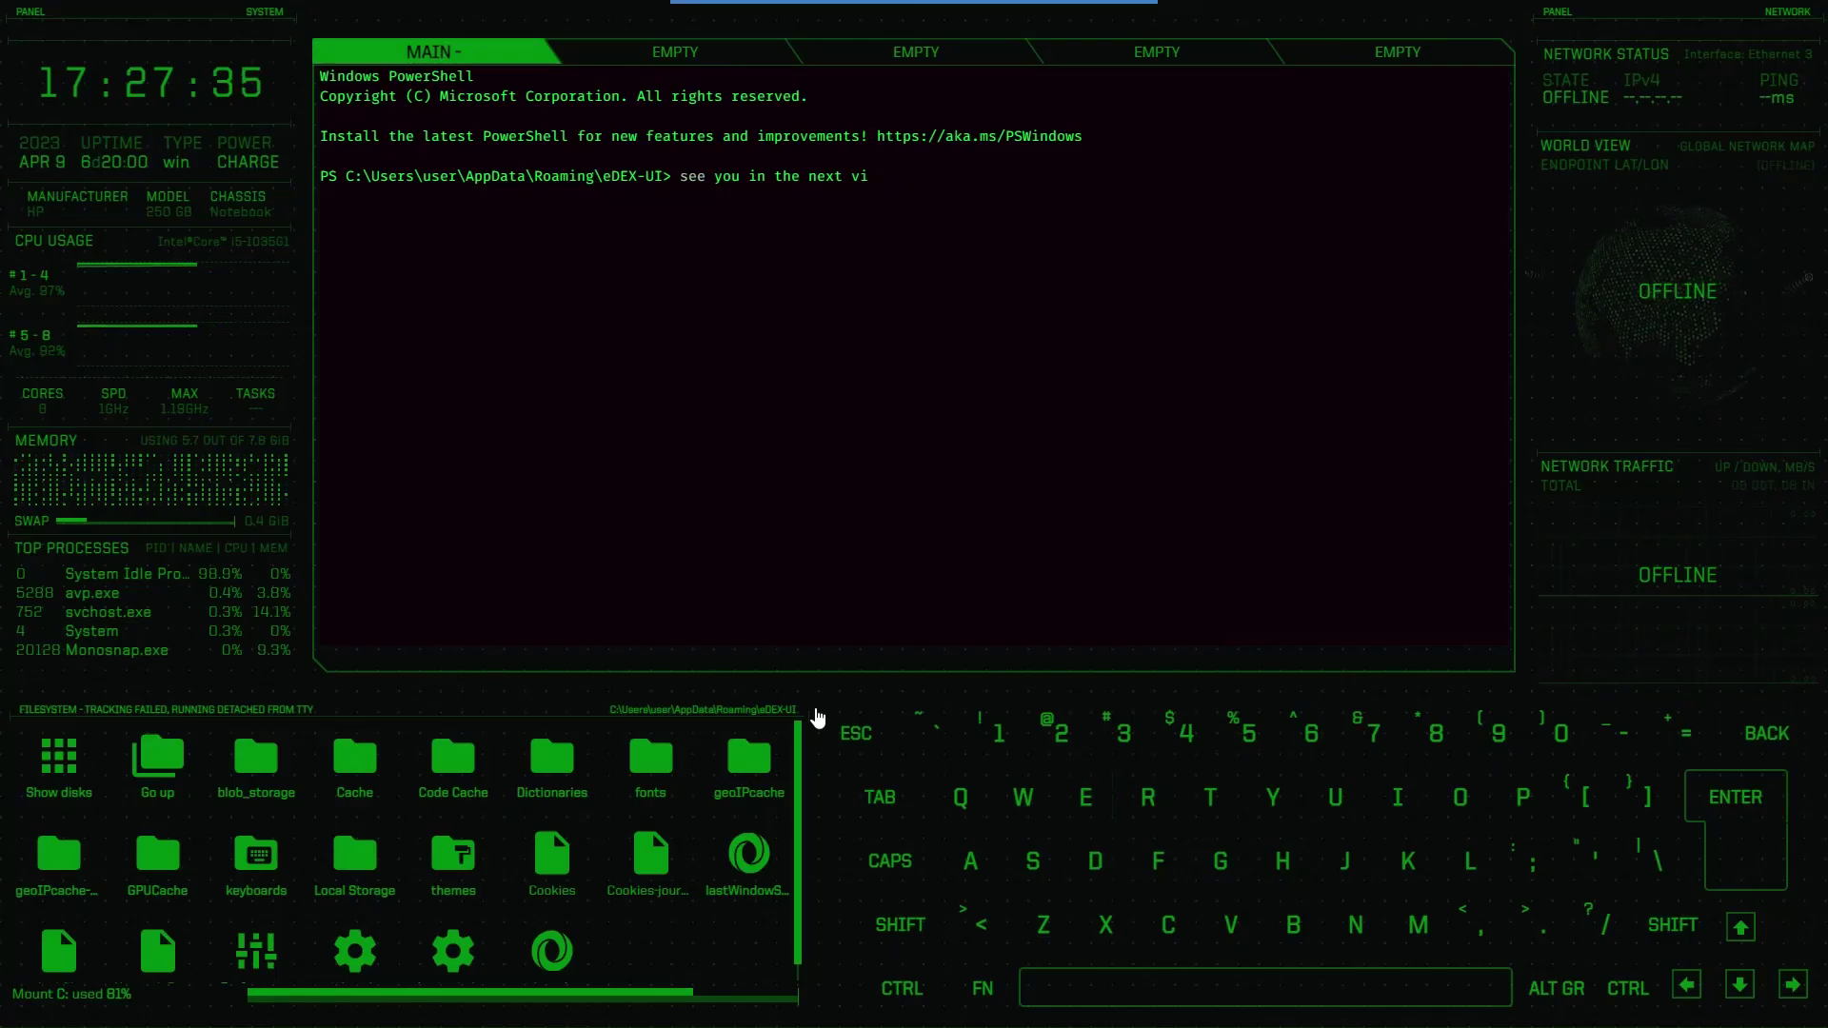
pyautogui.press('Return')
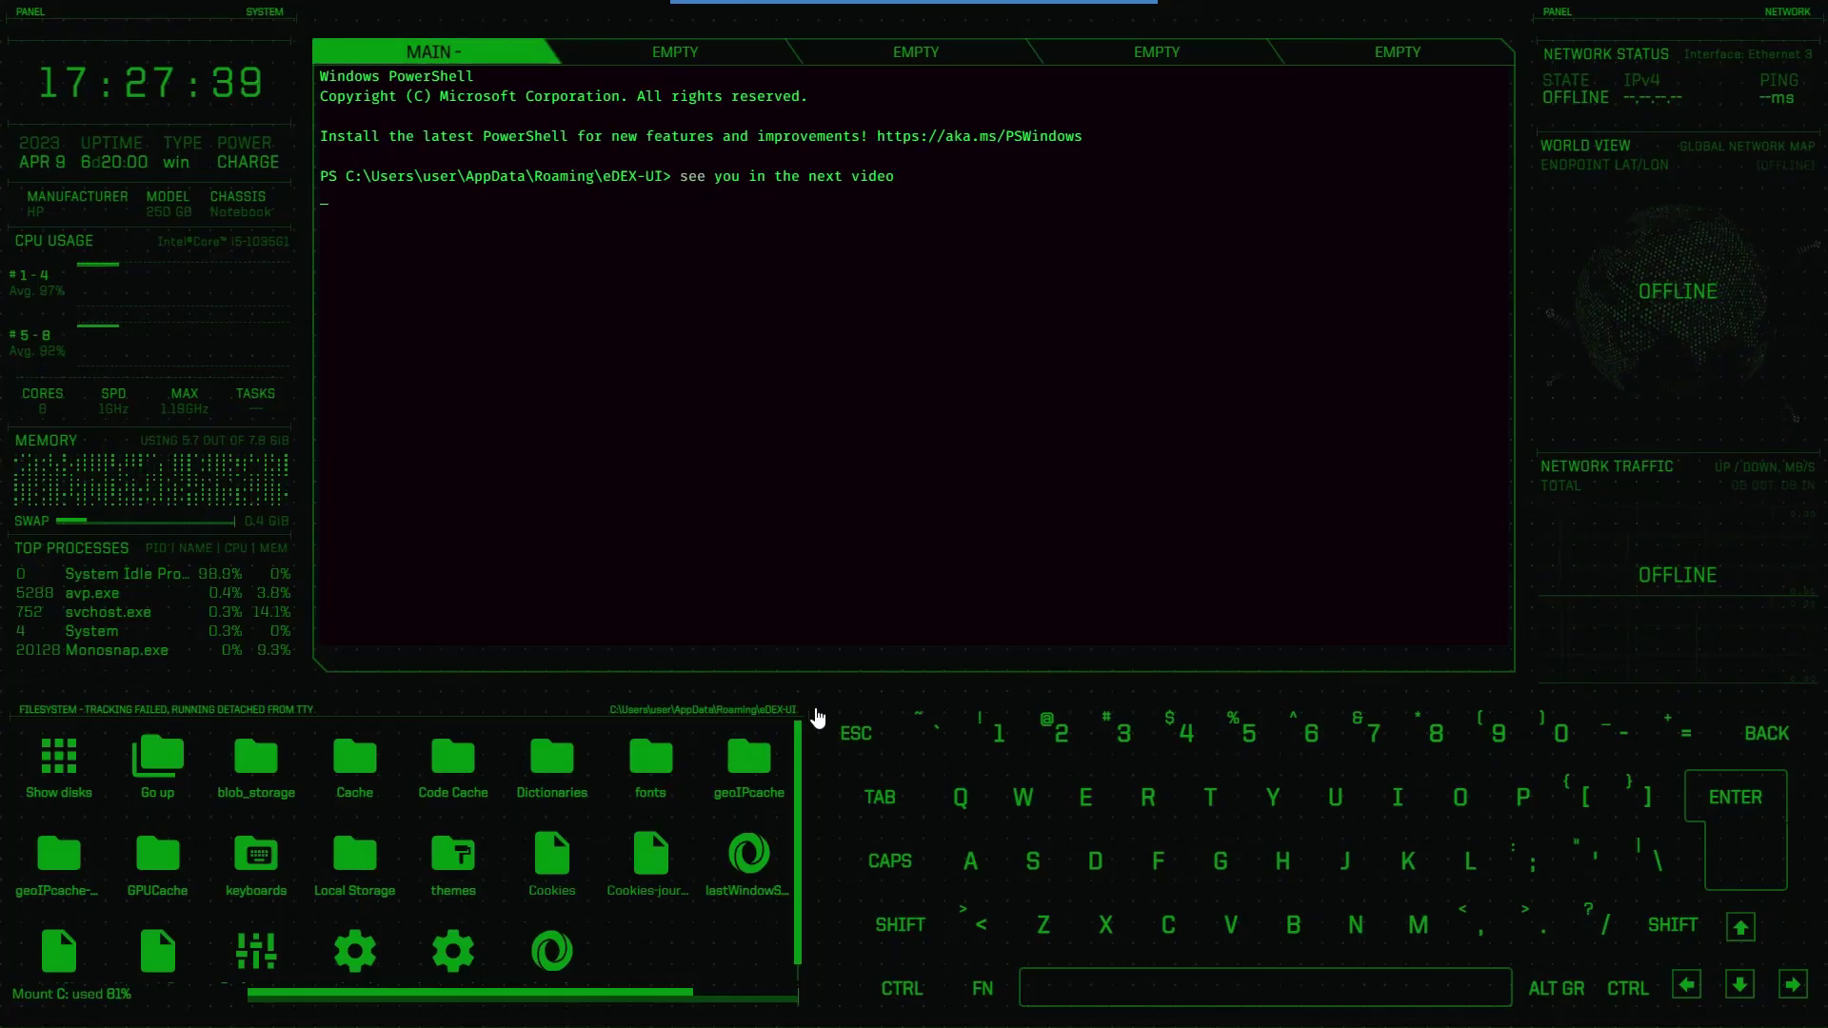
# Add a fresh empty prompt, then enter exit to end the shell
pyautogui.press('Return')
pyautogui.press('Return')
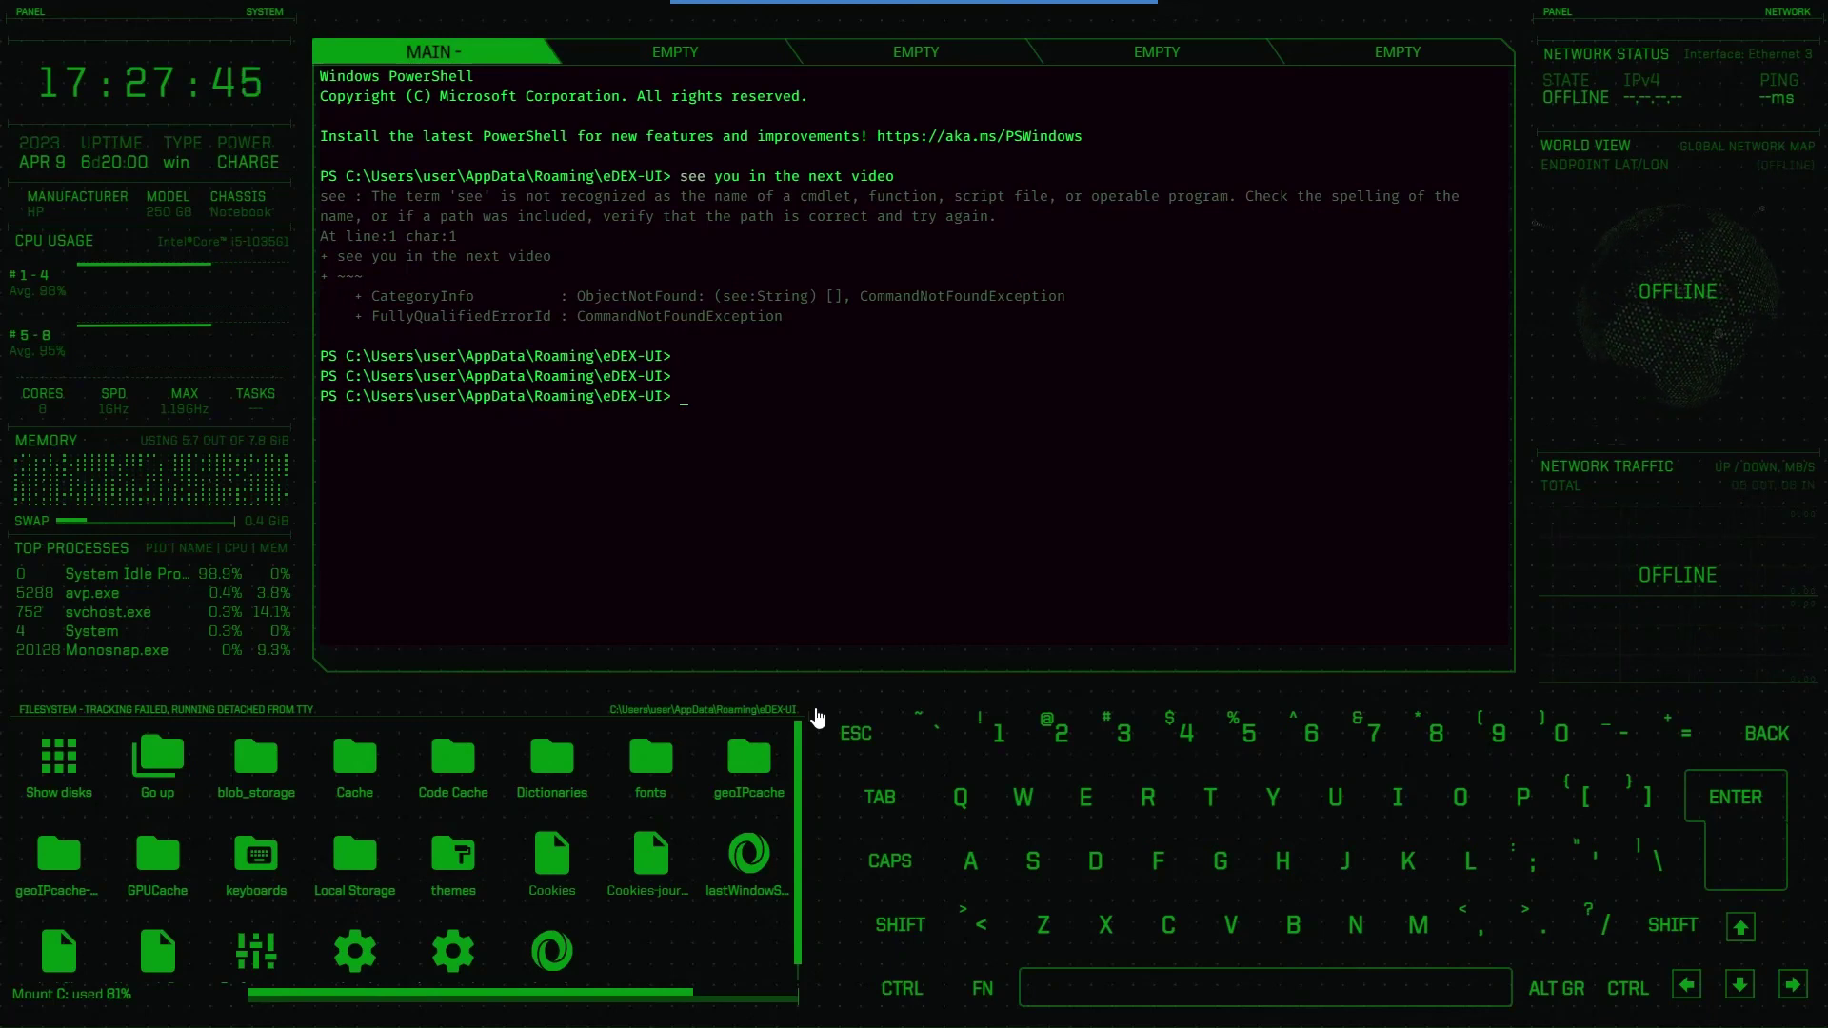
pyautogui.write('xit')
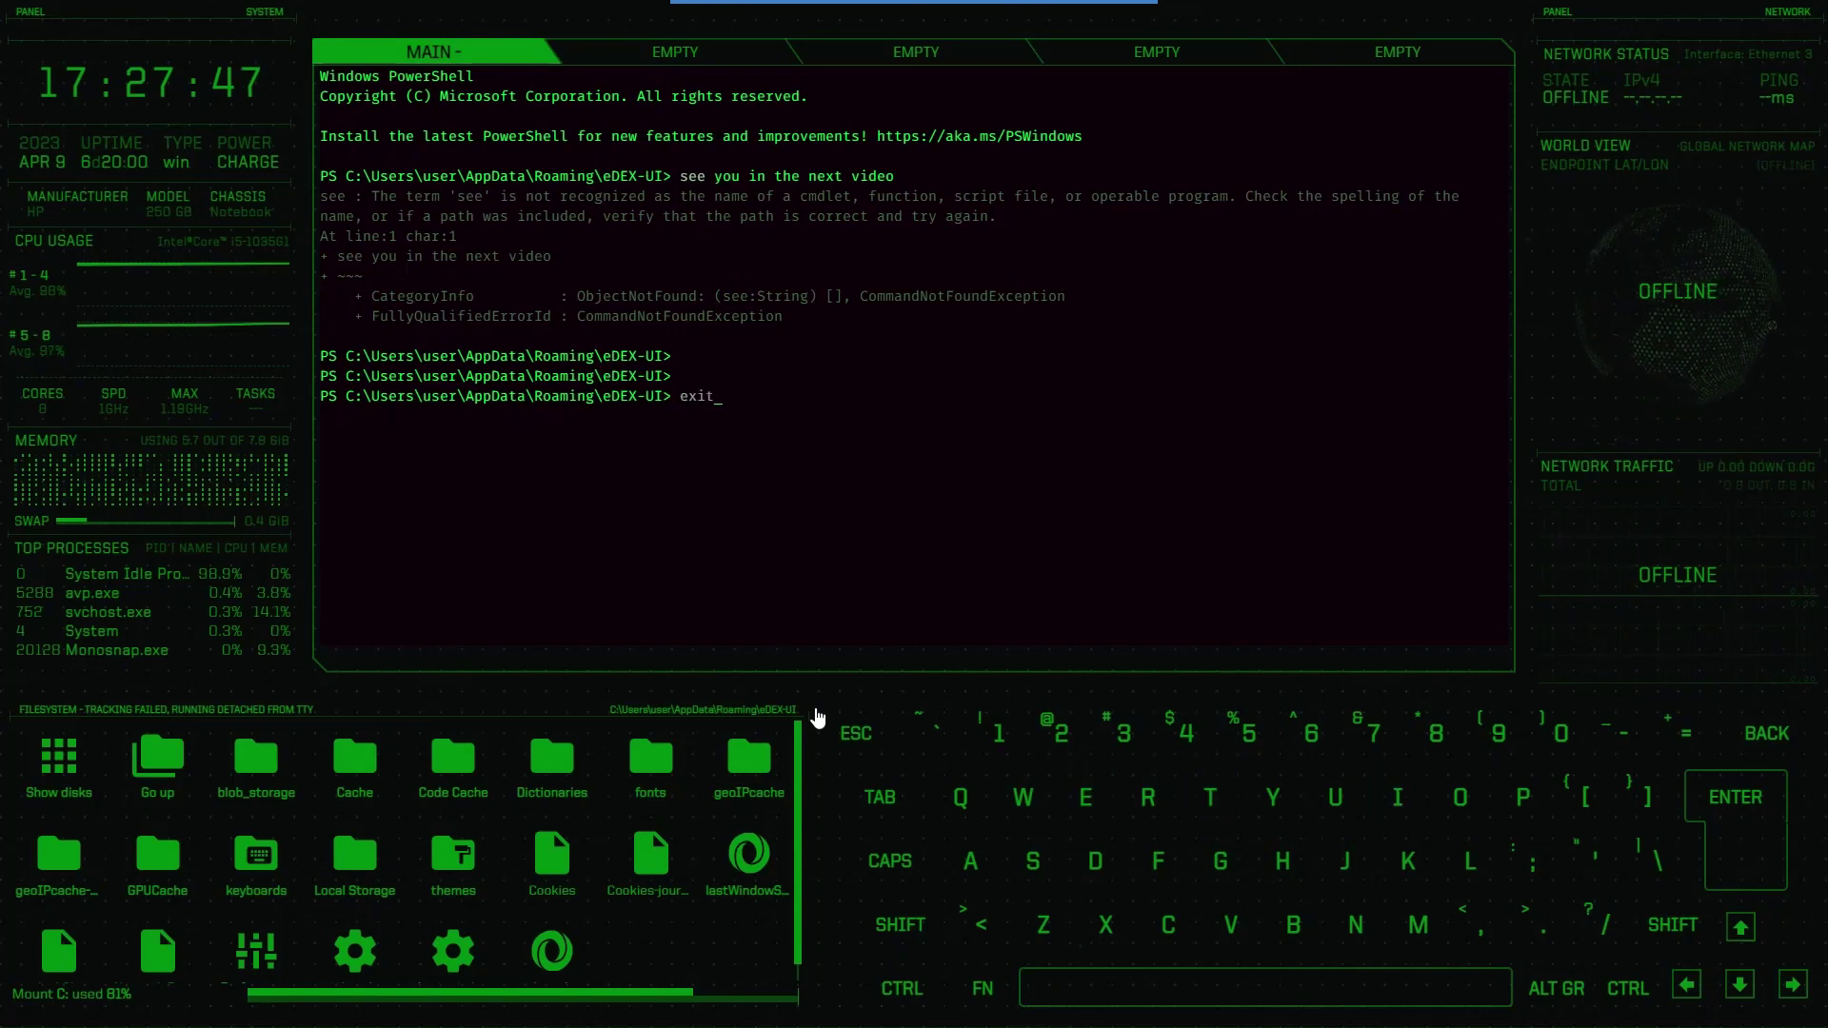
pyautogui.press('Return')
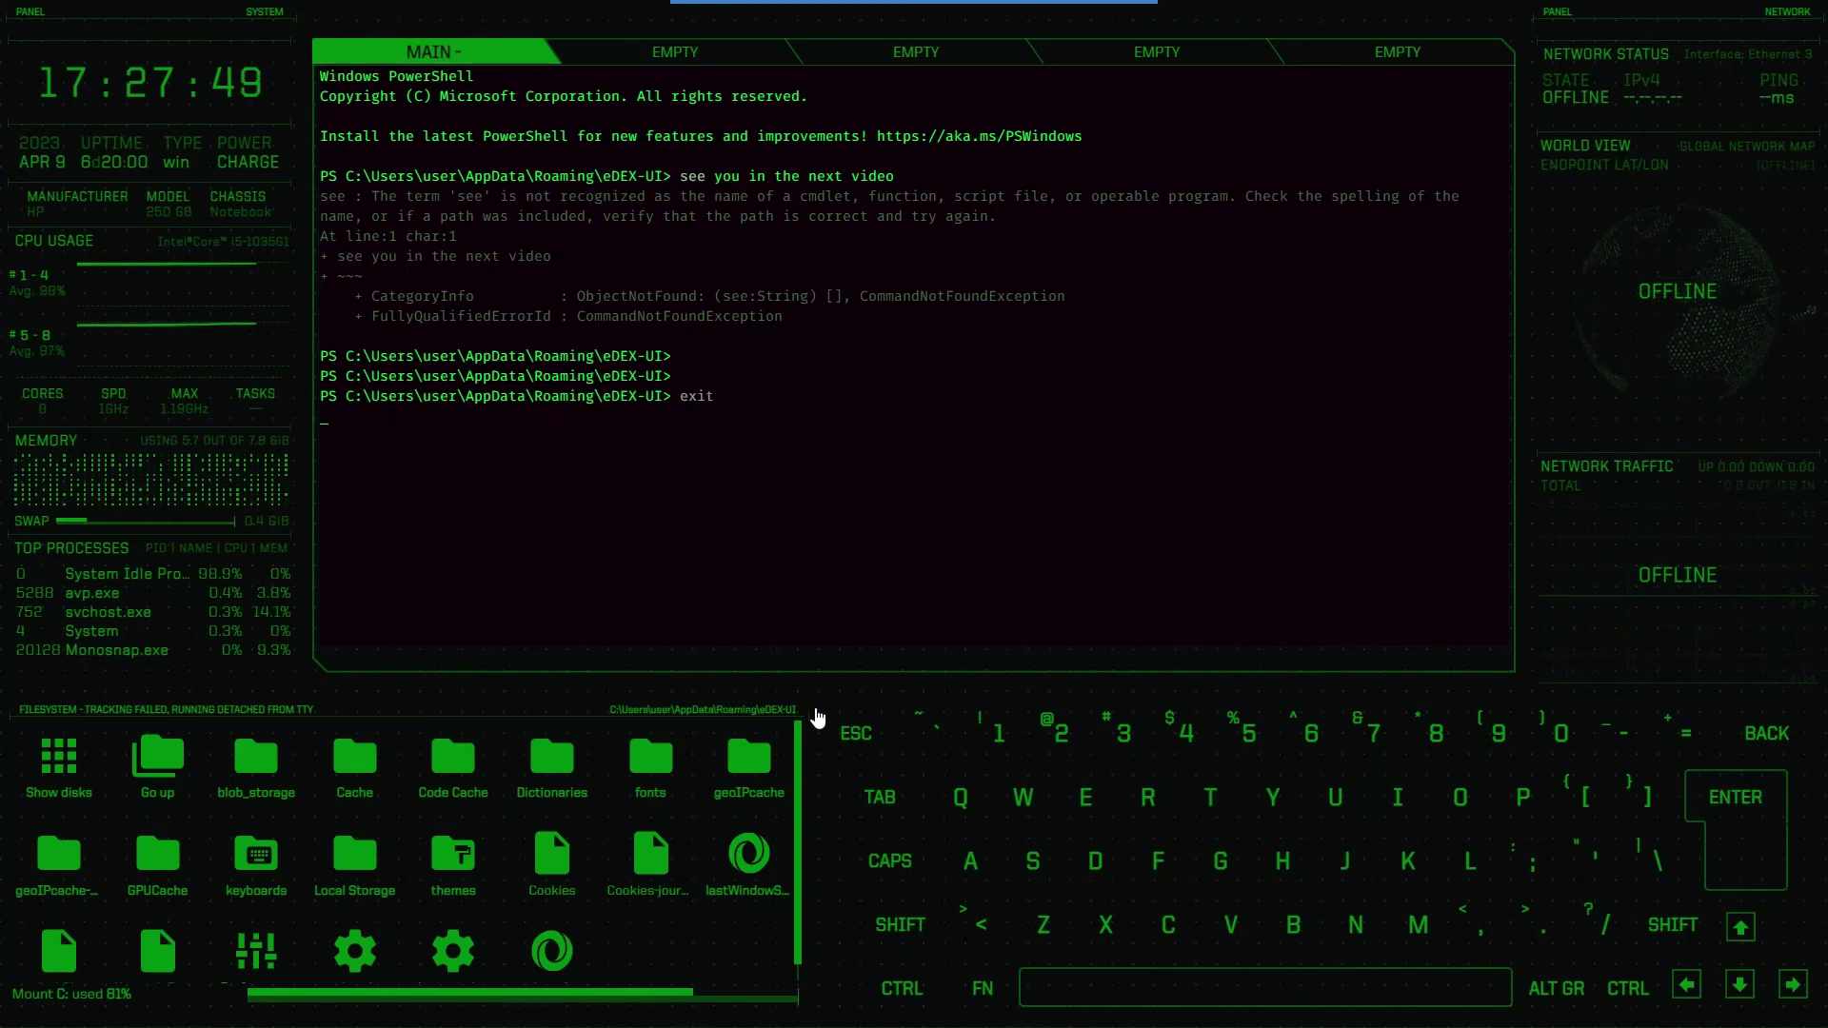